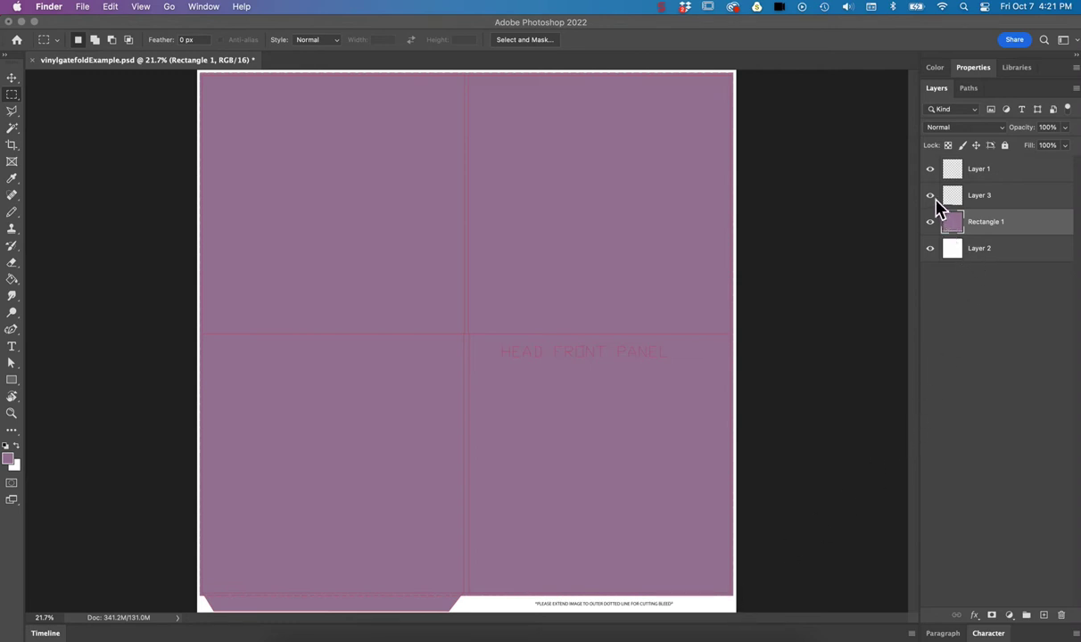
click(932, 171)
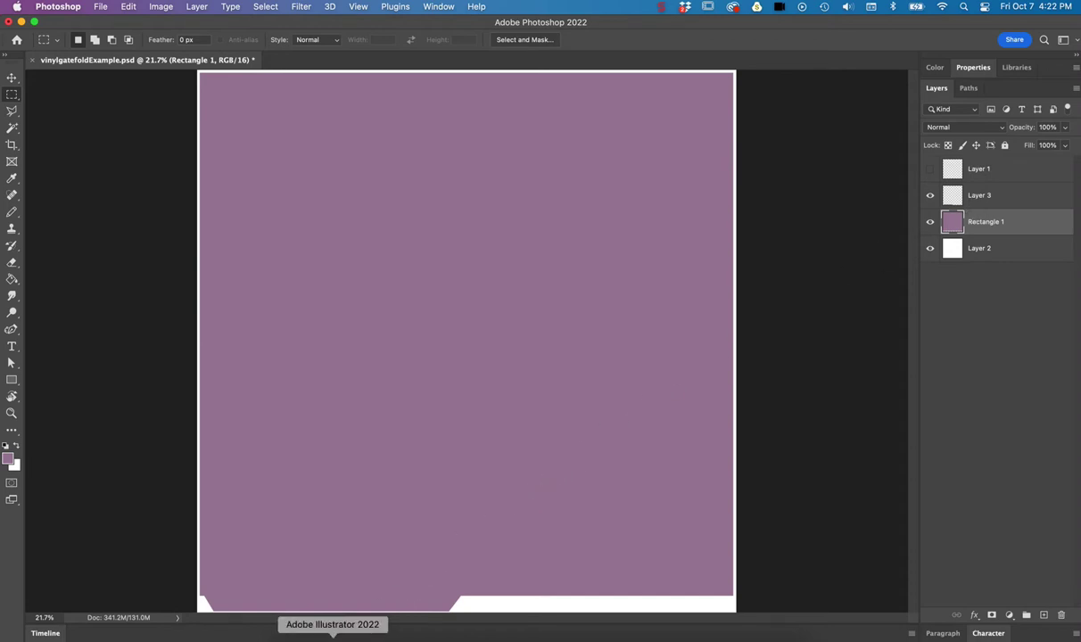
- In Illustrator, create a new document from the 24 x 24 in Print preset
click(333, 637)
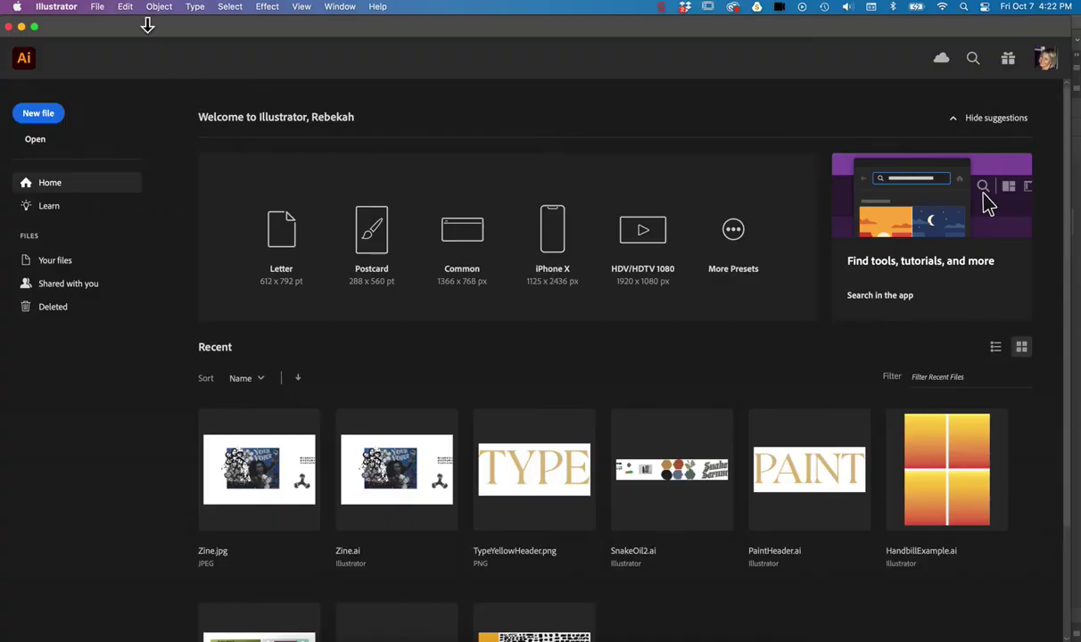
click(100, 7)
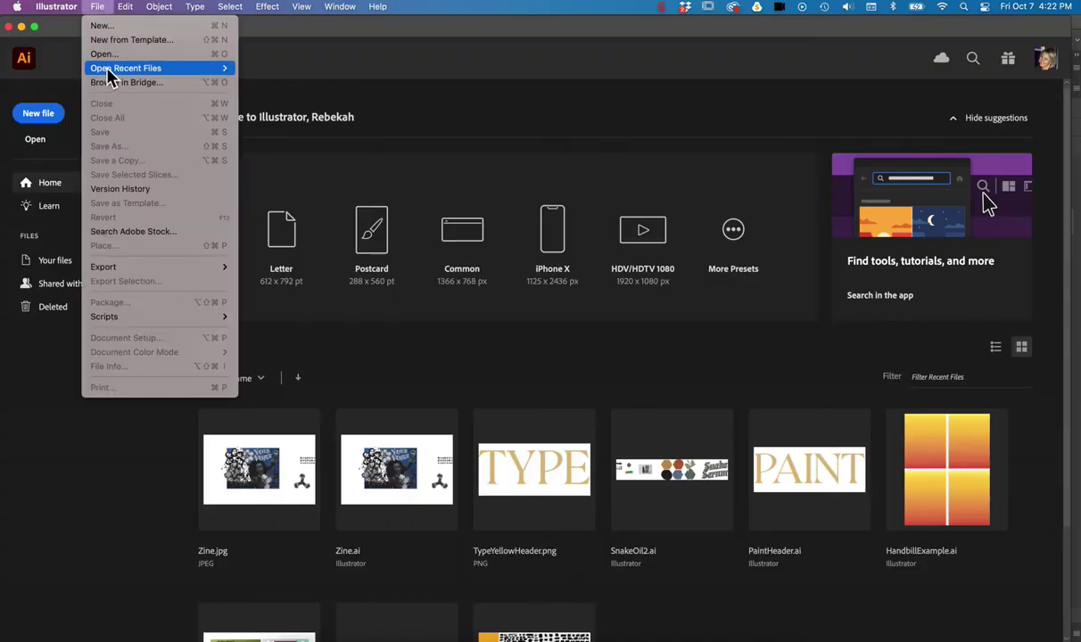
click(99, 27)
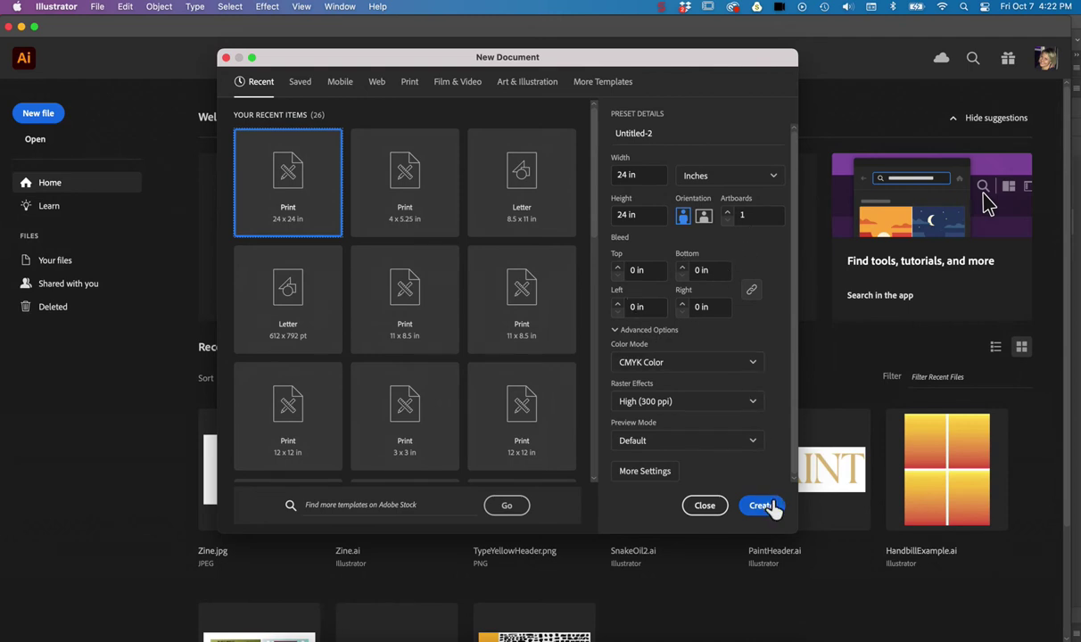
click(763, 506)
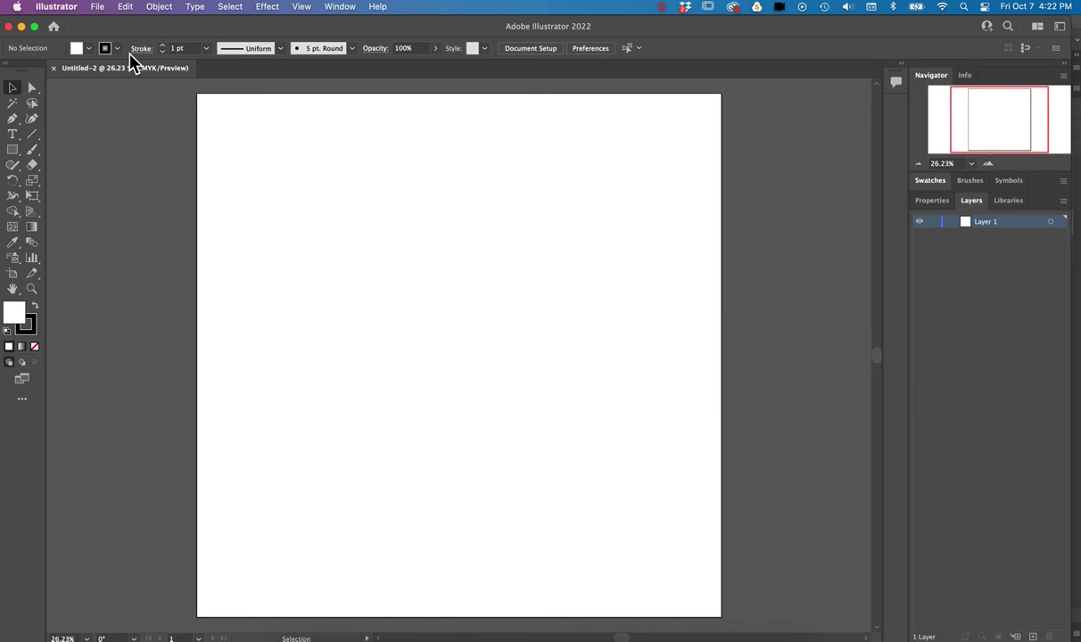
- Place vinylgatefold_1_Pocket(1).pdf from Downloads at the artboard's top-left corner
click(98, 7)
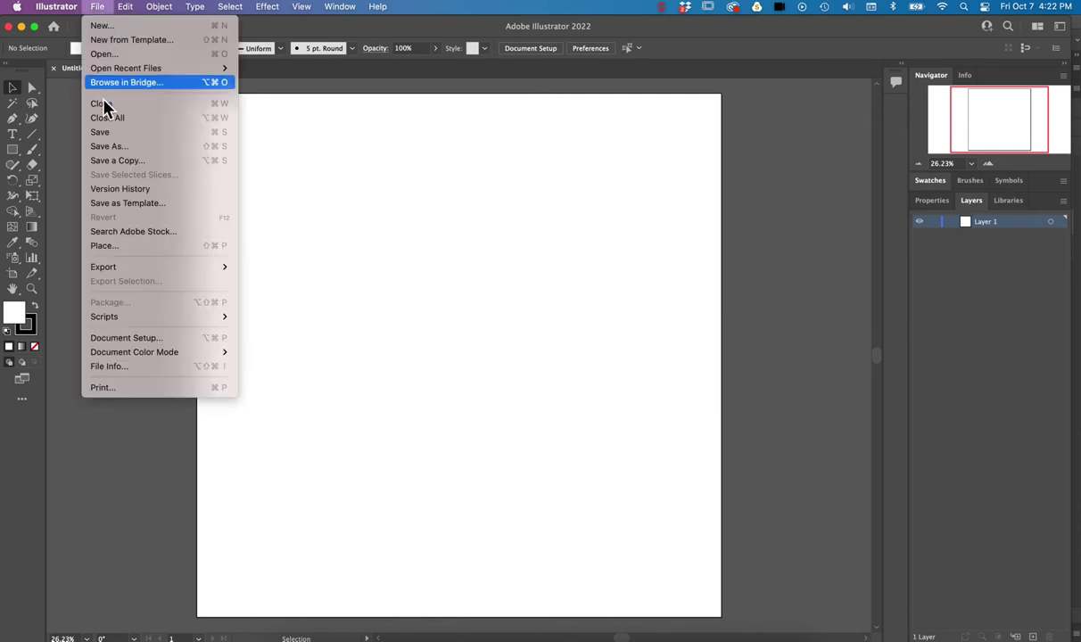
click(118, 247)
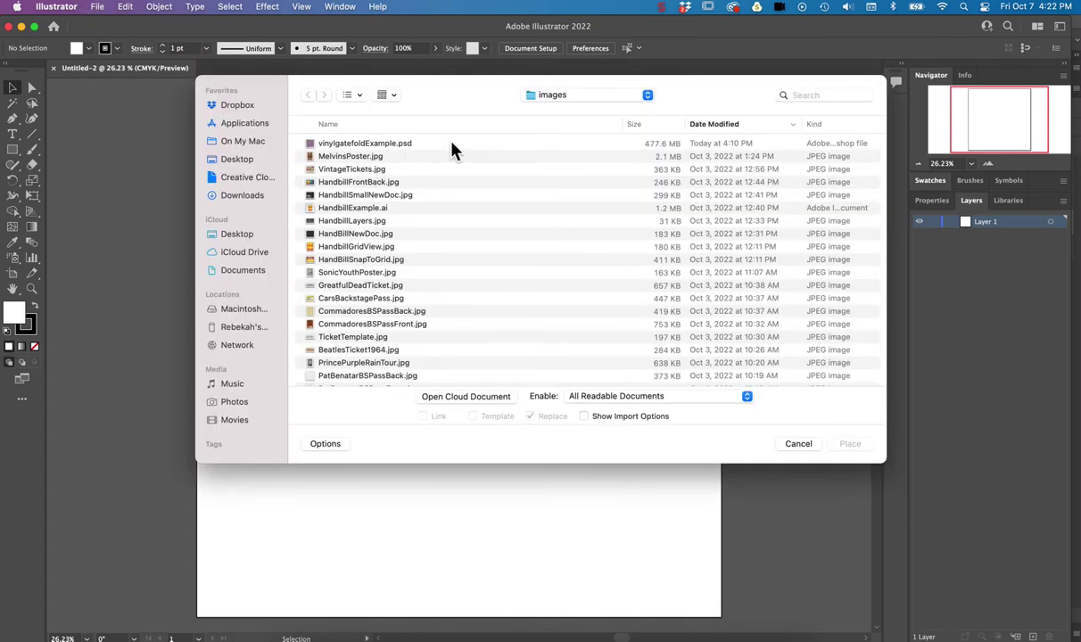
click(252, 195)
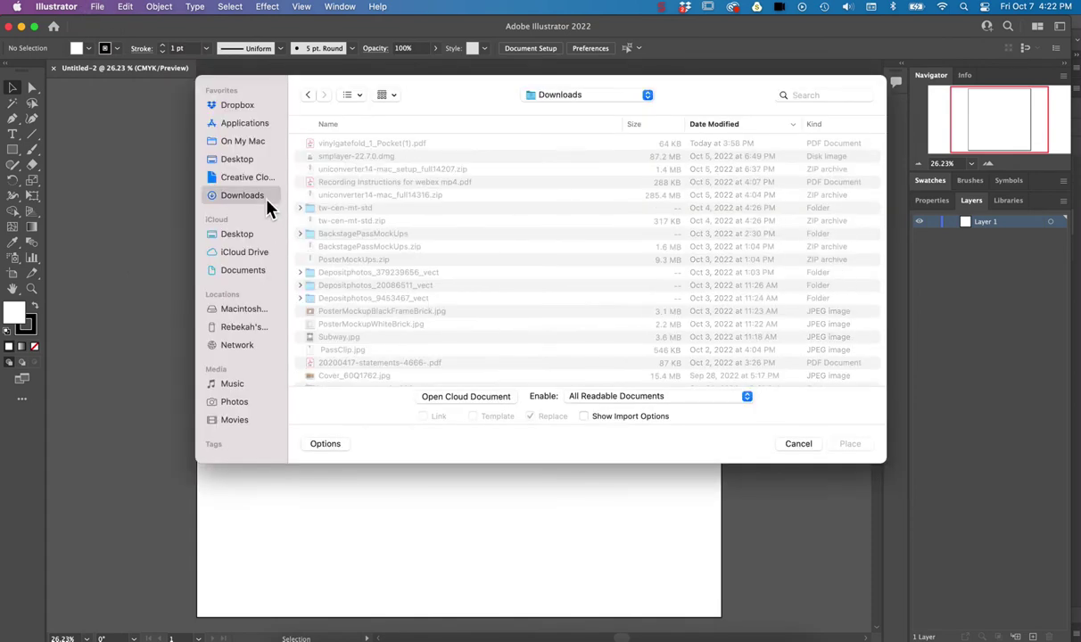
click(377, 146)
double_click(377, 147)
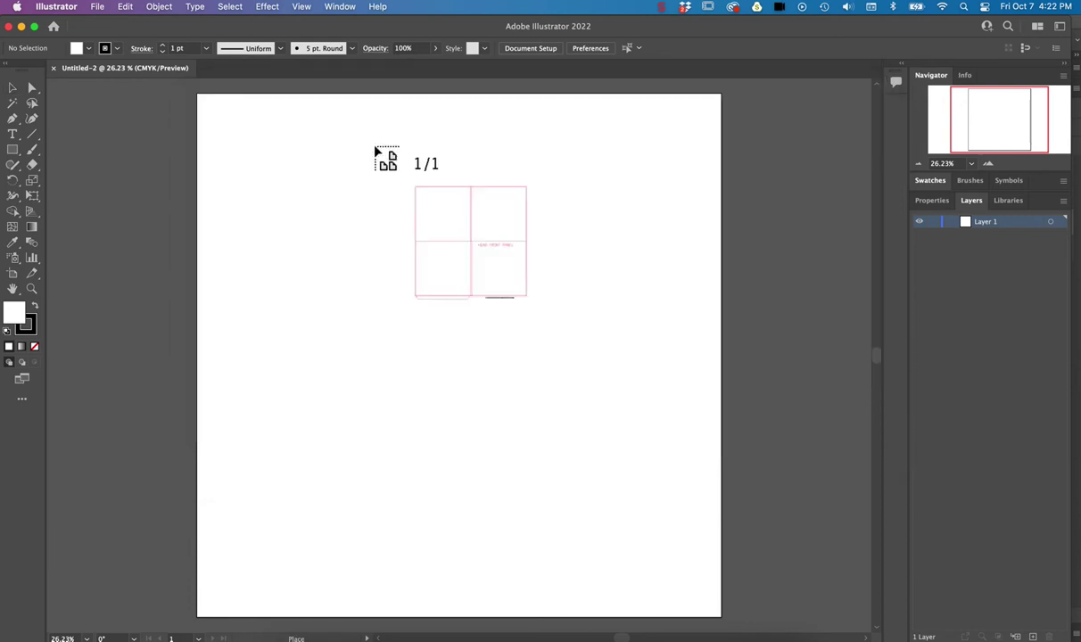
click(164, 100)
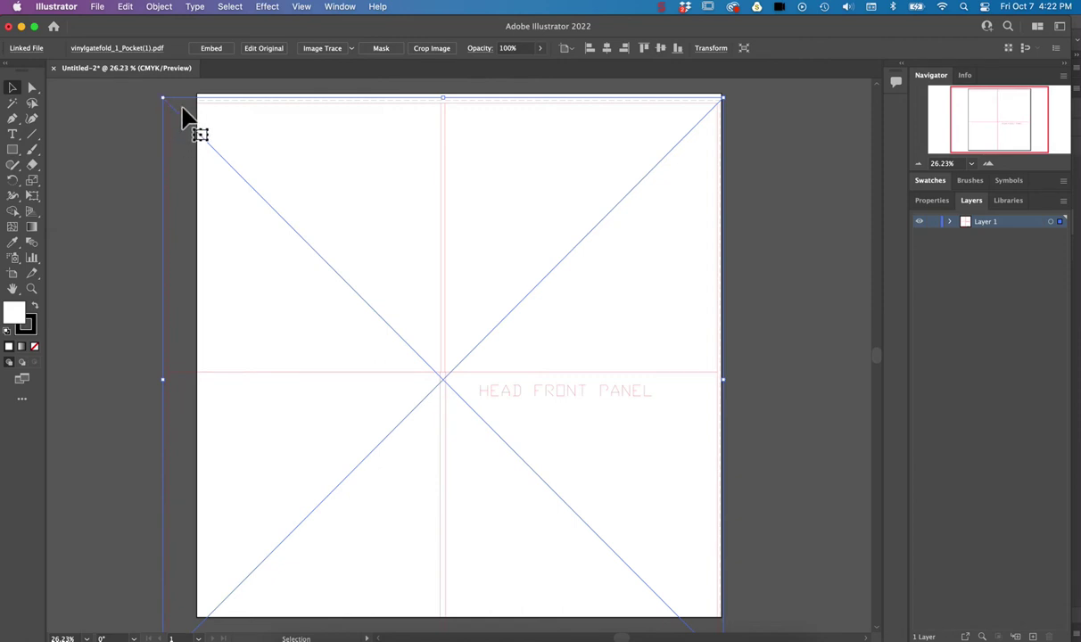
- Drag the pocket template so its corner sits just outside the artboard's top-left, verifying zoomed in
drag(185, 114, 215, 102)
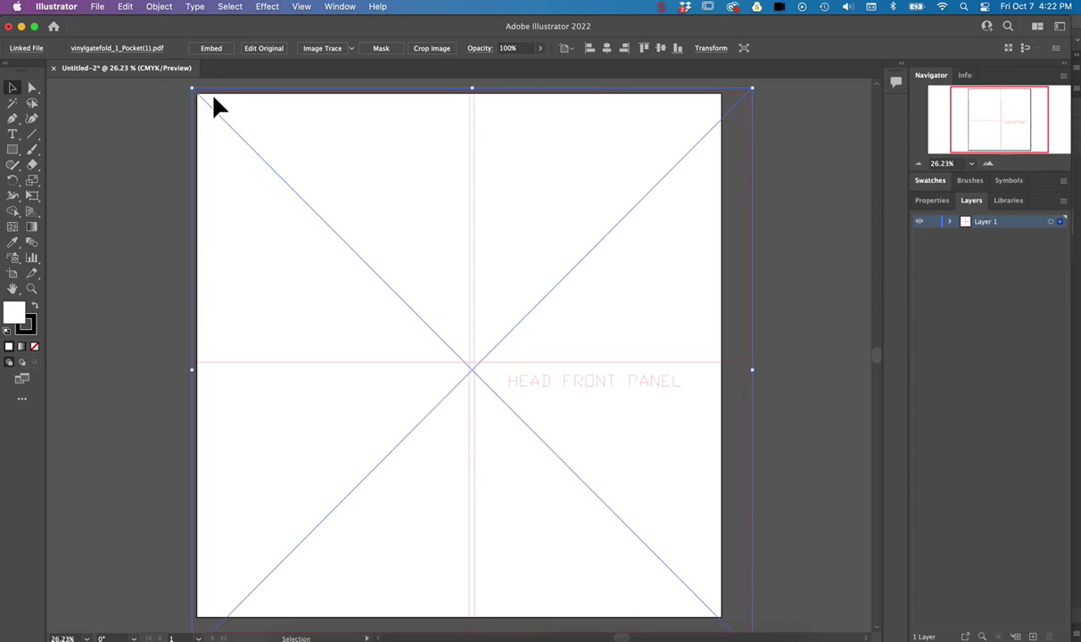
key(super+equal)
key(super+equal)
key(super+equal)
drag(142, 96, 610, 404)
drag(562, 242, 526, 437)
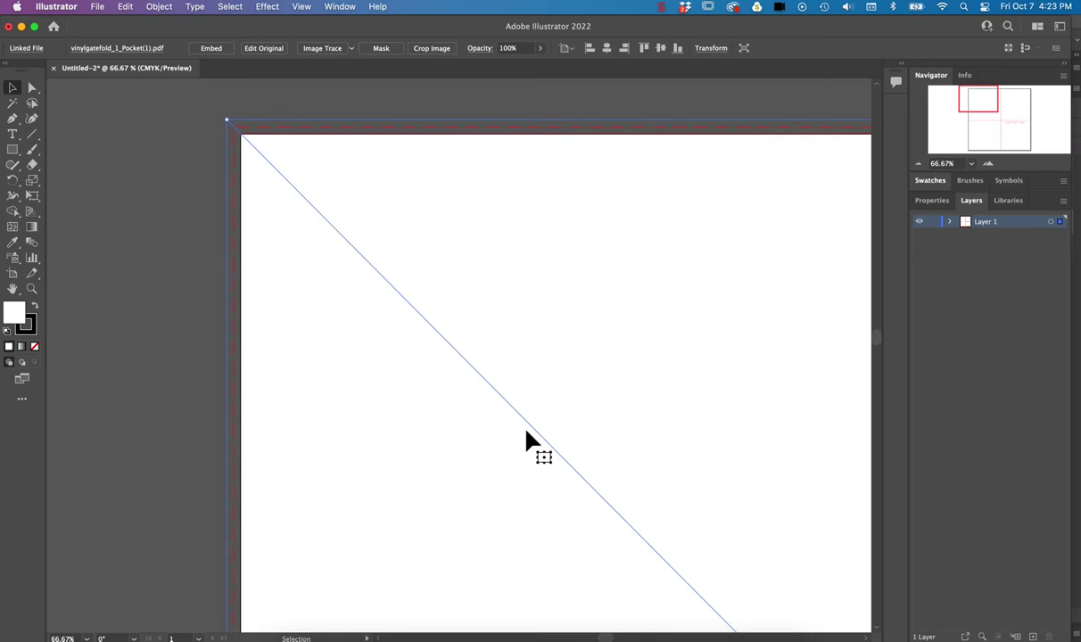
key(super+minus)
key(super+minus)
key(super+minus)
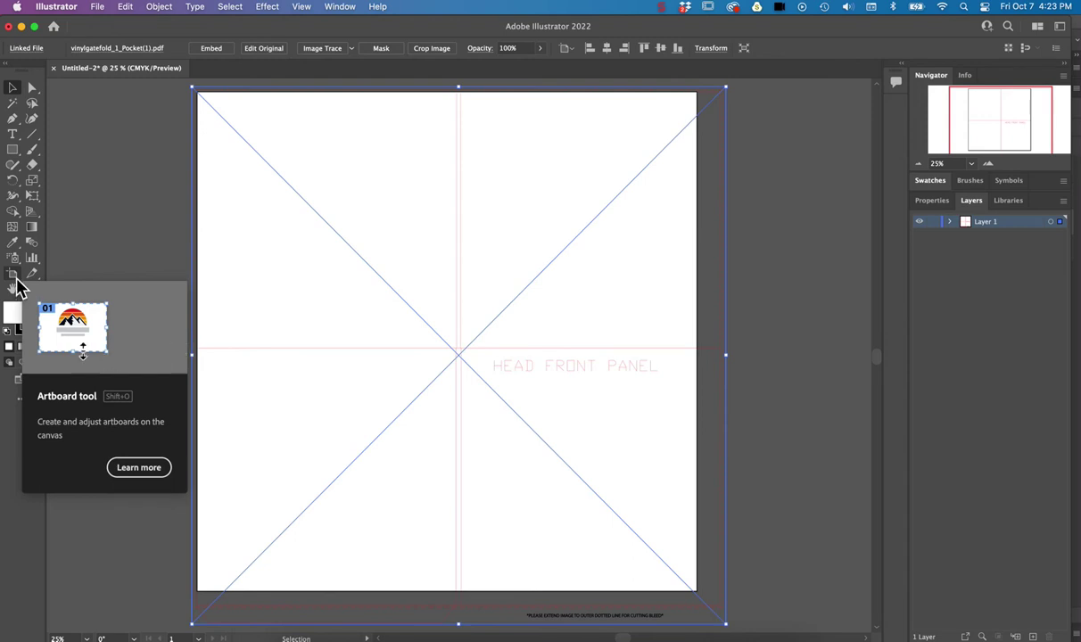
- Stretch the artboard's bottom-right corner to the template's trim edge, about 25.11 x 24.66 in
click(14, 277)
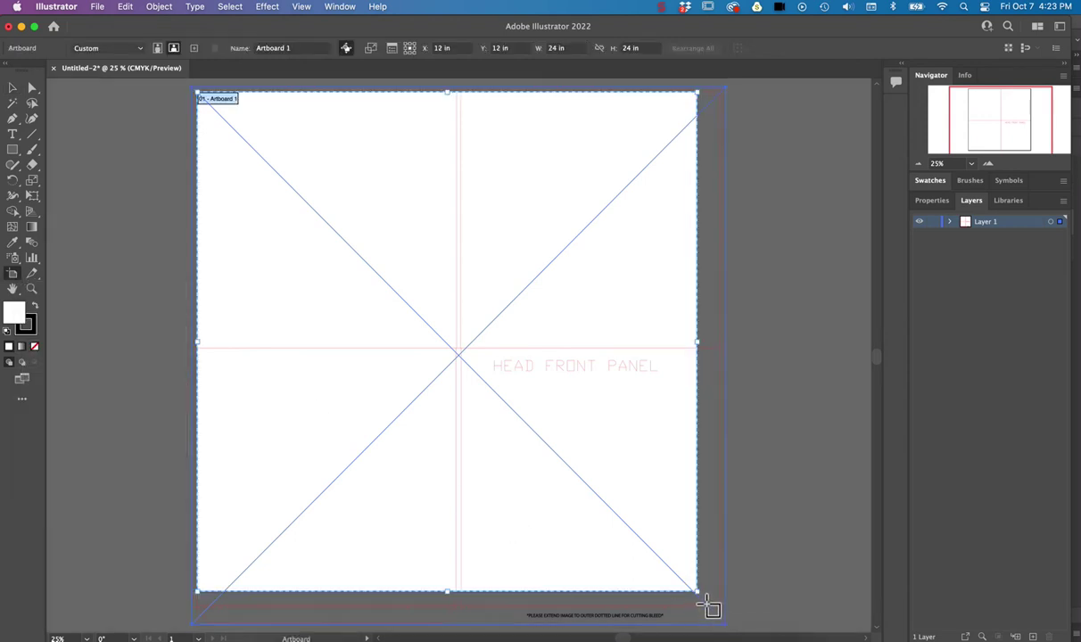
drag(701, 599, 726, 613)
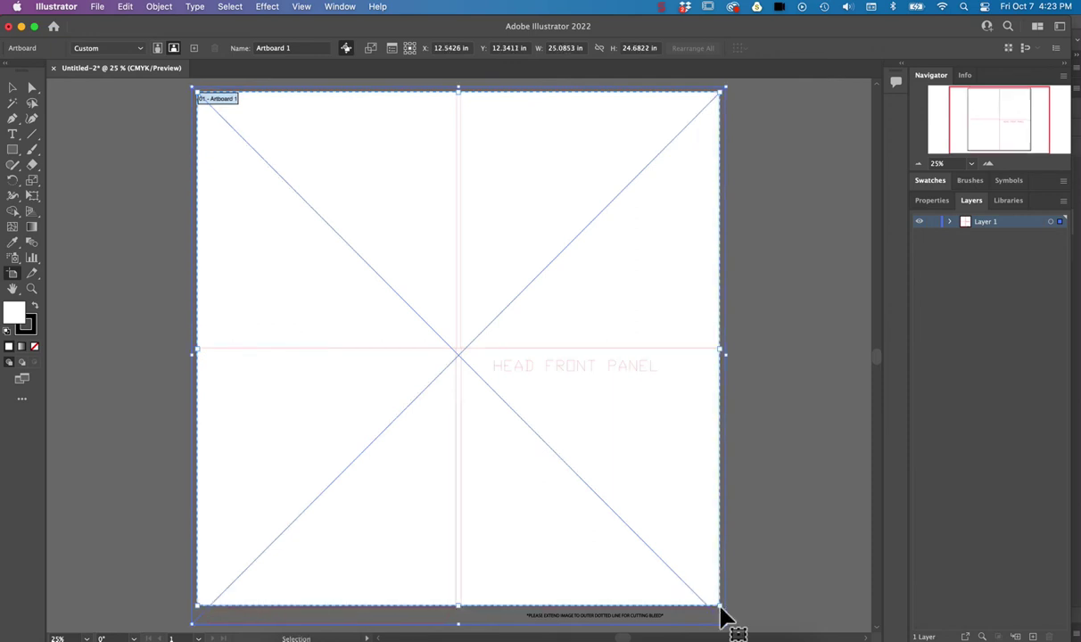
key(super+equal)
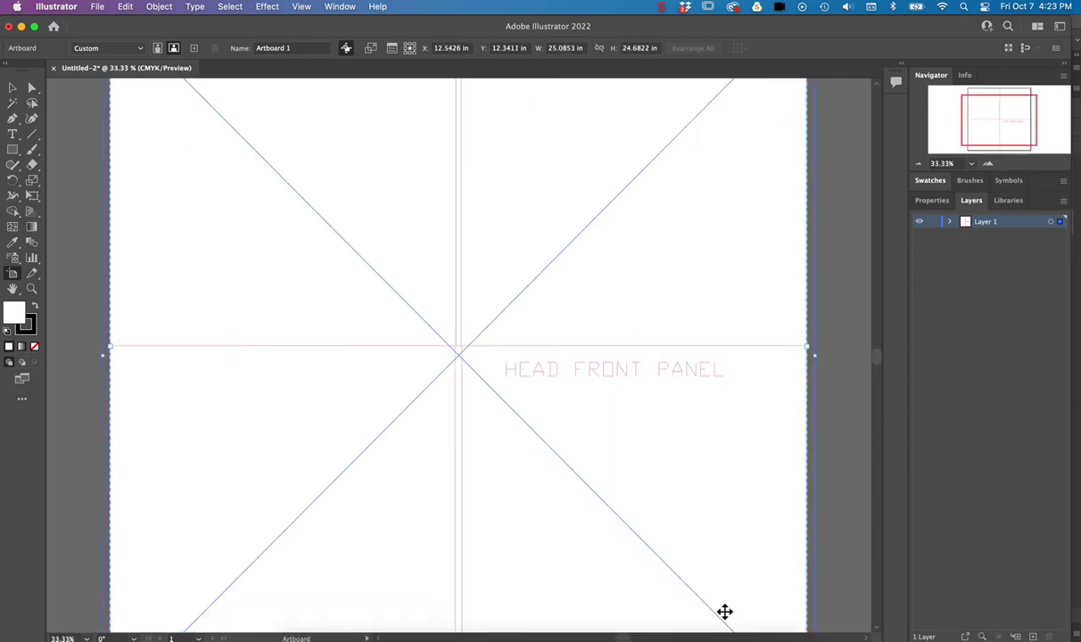
click(1038, 158)
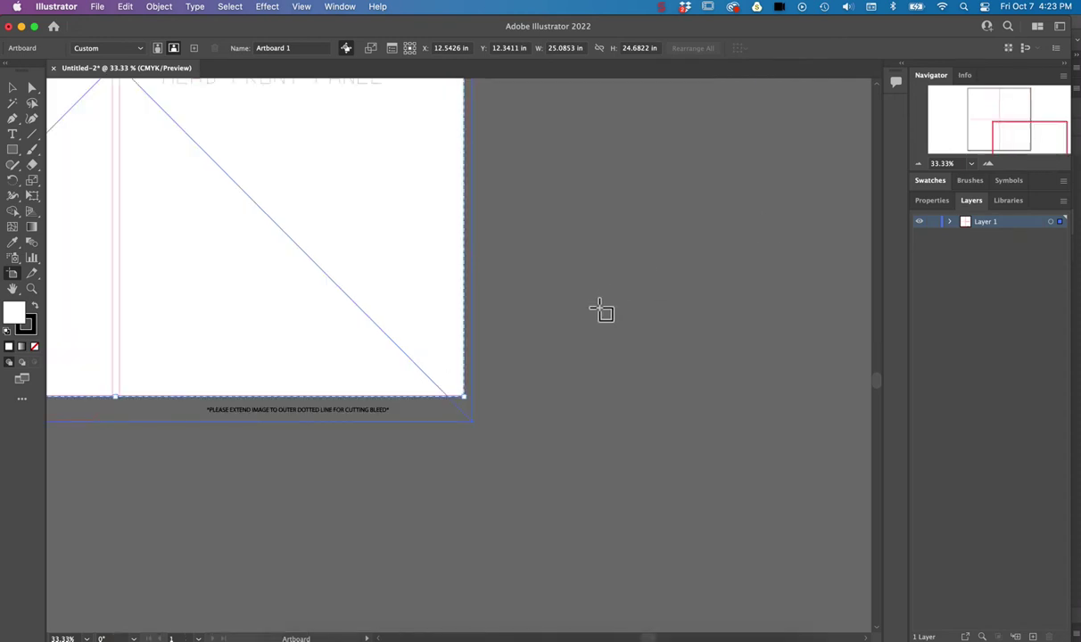
key(super+equal)
click(1036, 151)
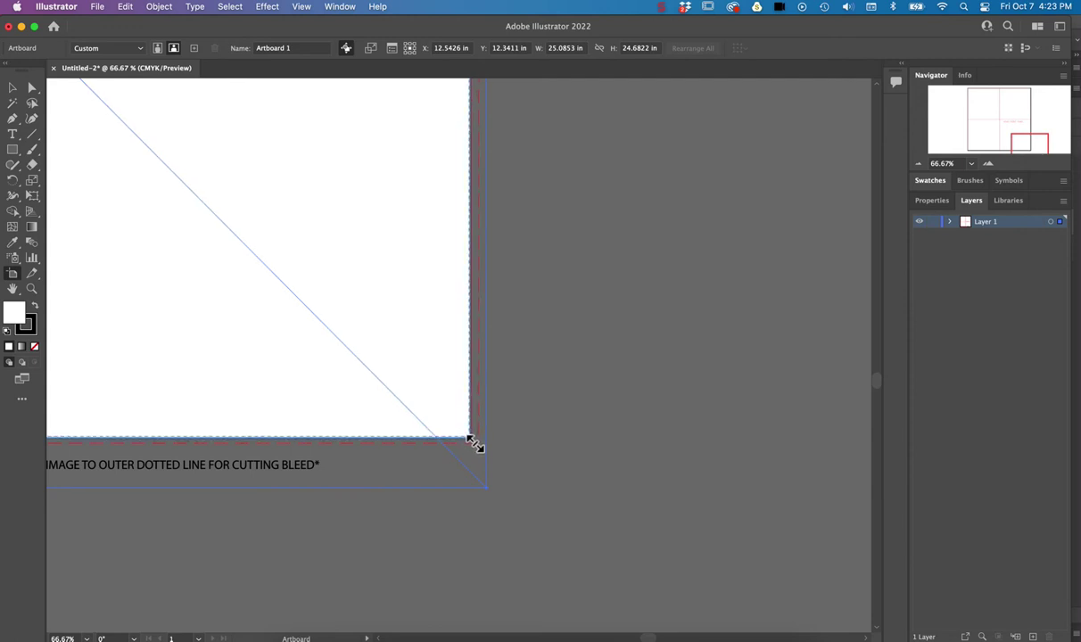
drag(475, 445, 477, 445)
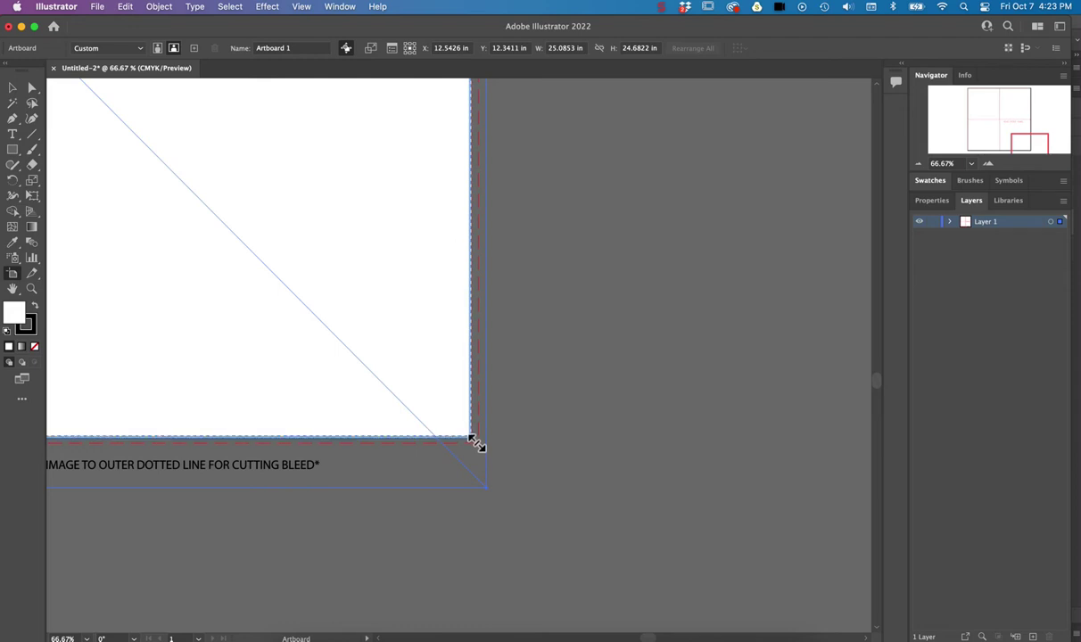
drag(476, 443, 472, 441)
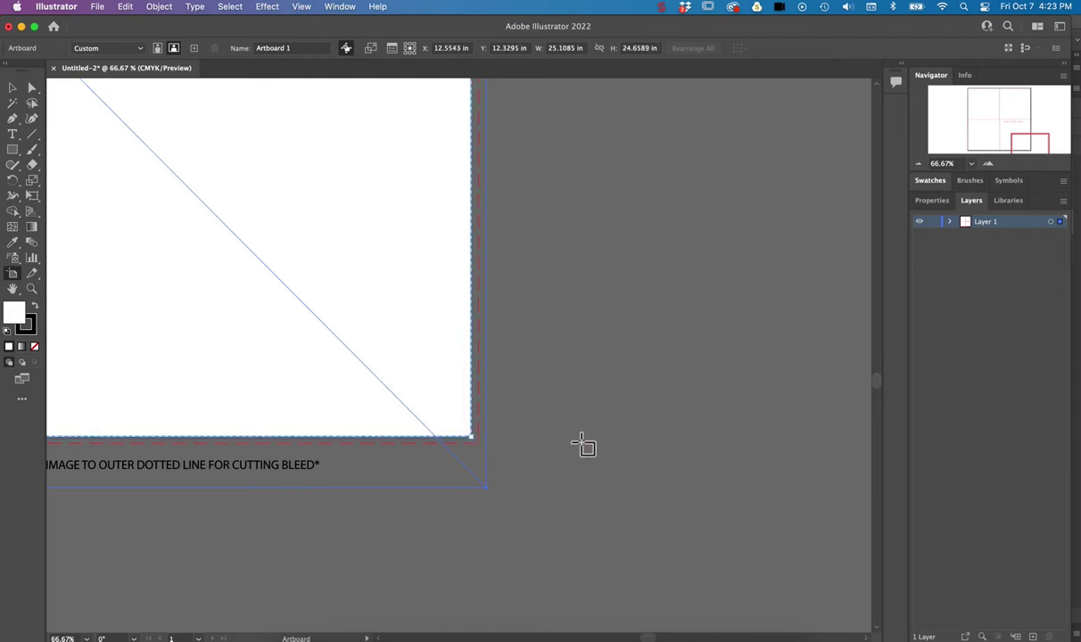
click(12, 87)
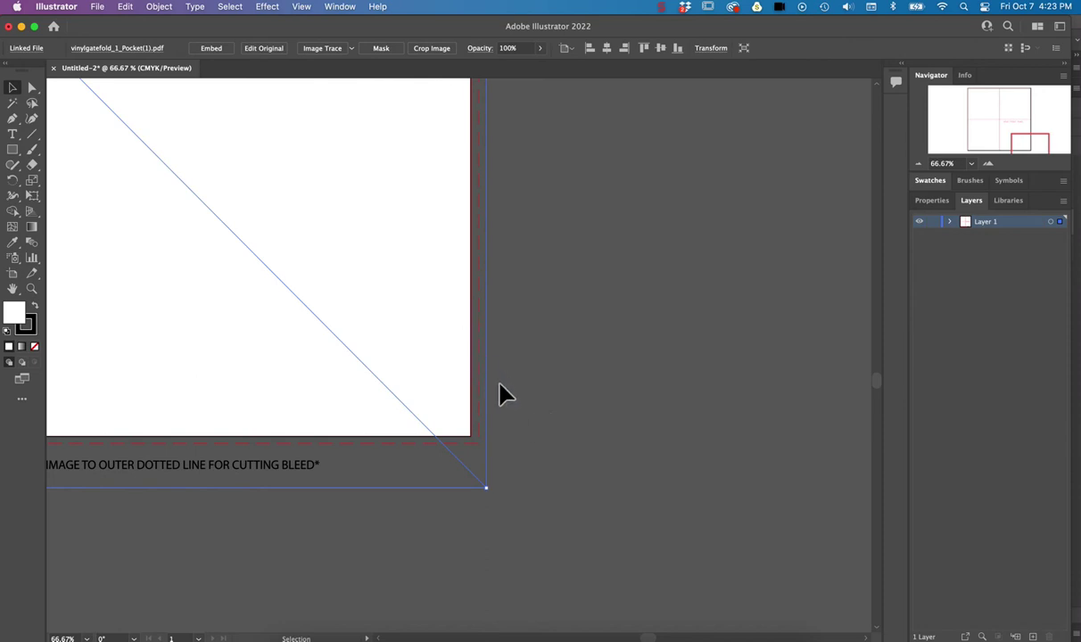
- Set a linked 0.125 in bleed on all four sides in Document Setup
click(97, 8)
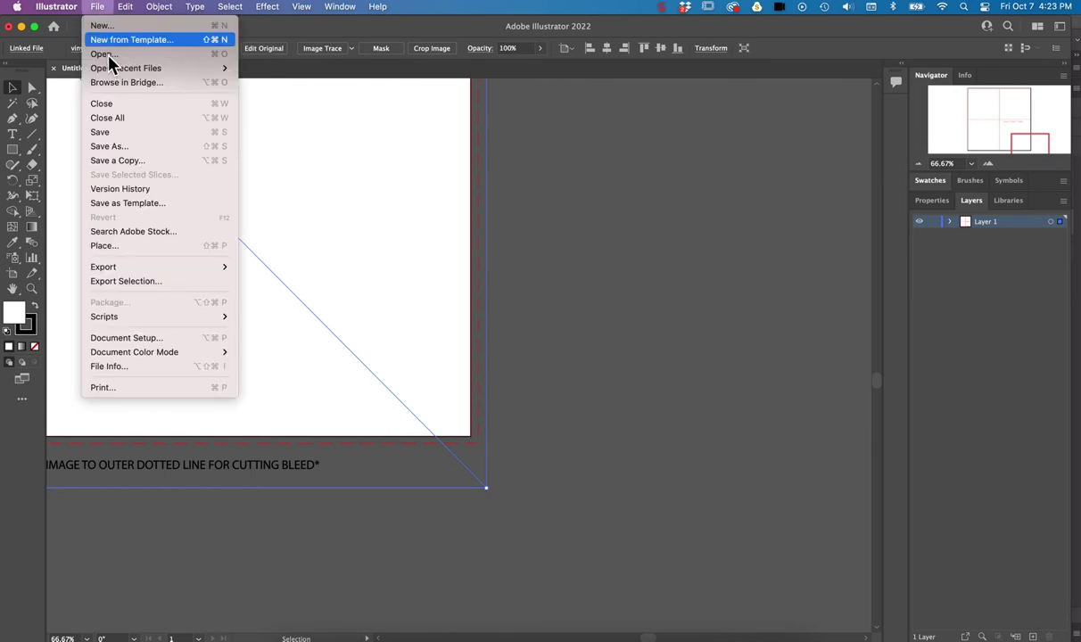
click(162, 343)
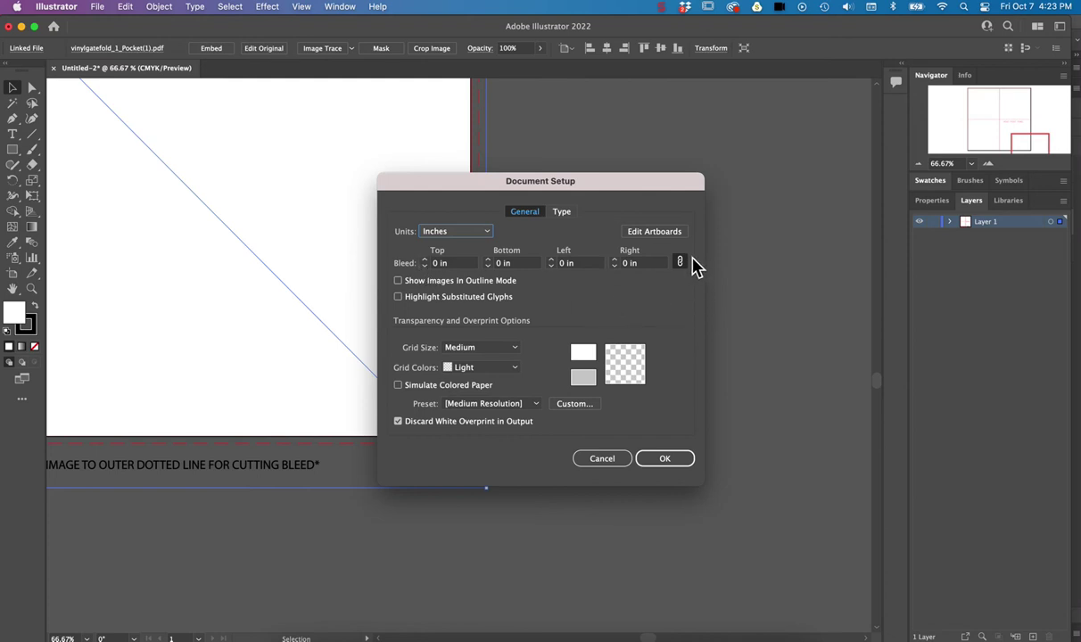
click(425, 260)
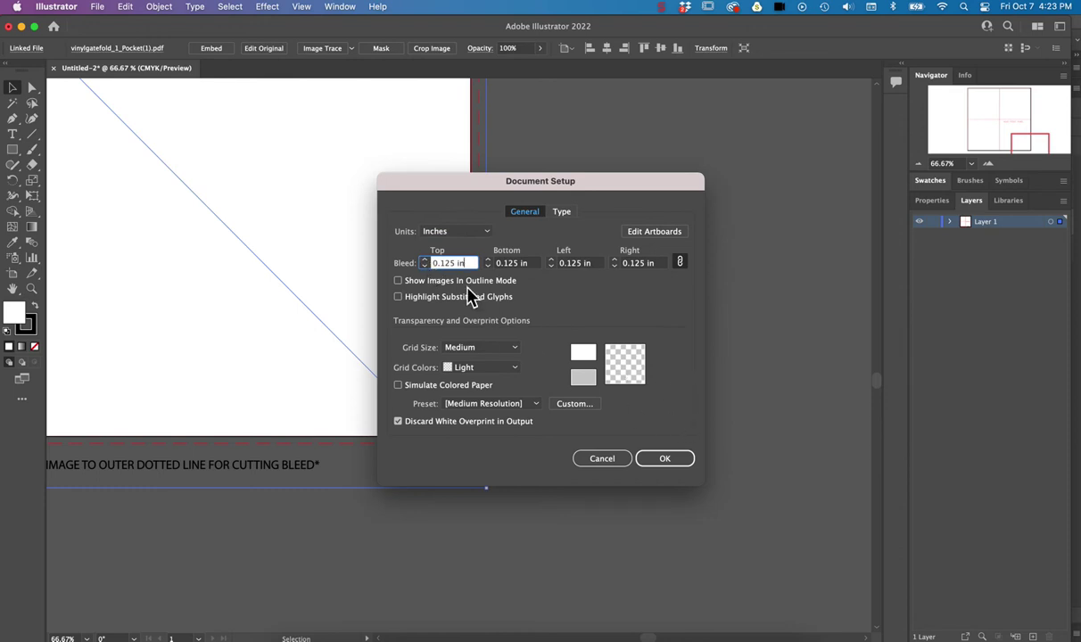
click(427, 263)
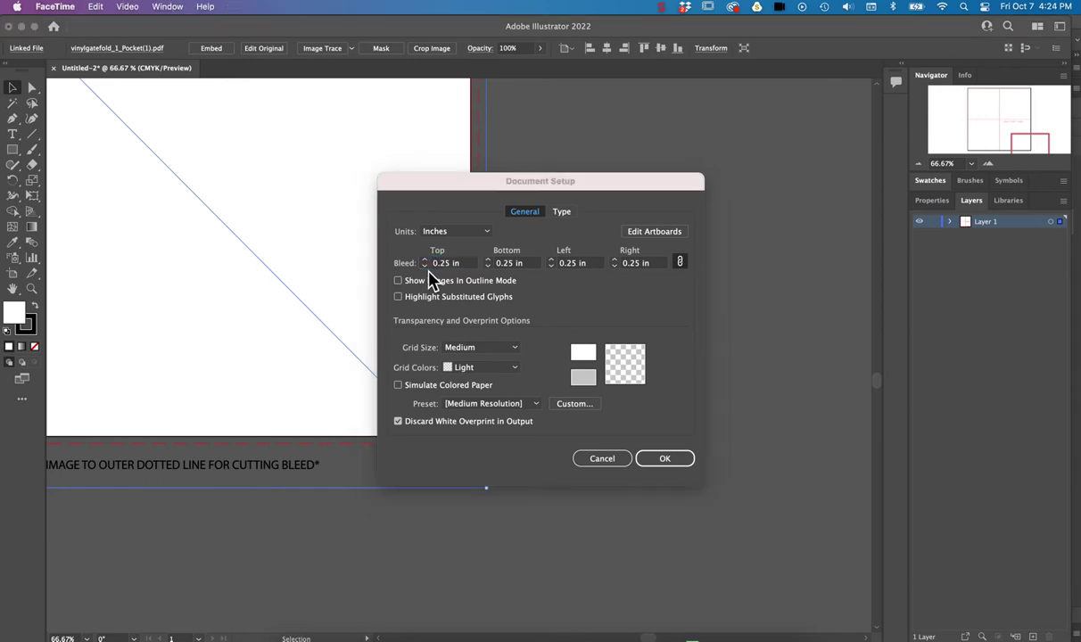
click(429, 274)
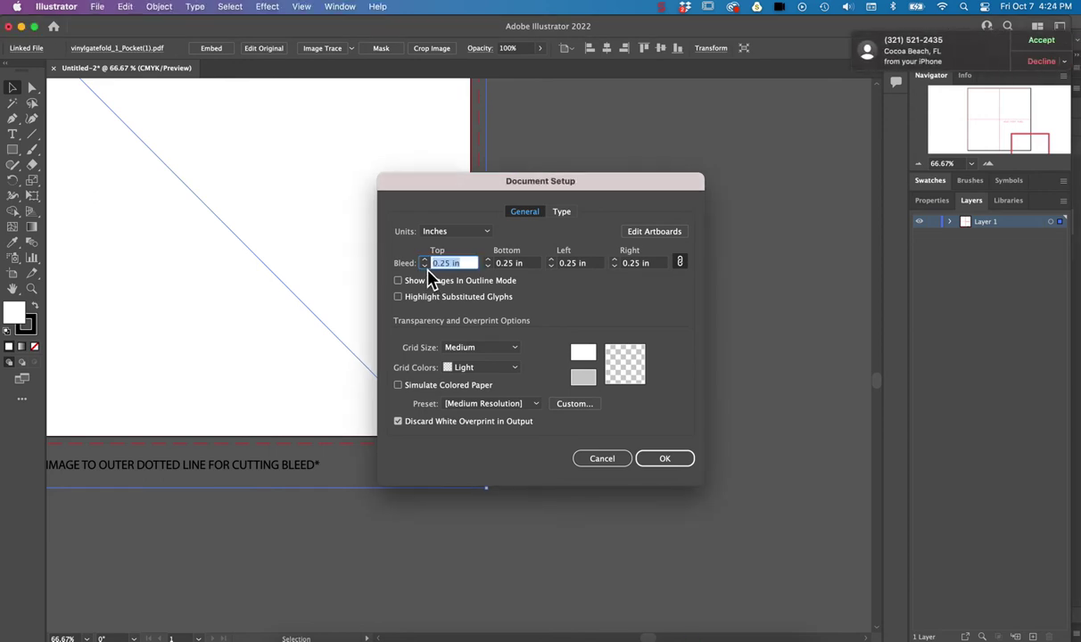
click(1039, 61)
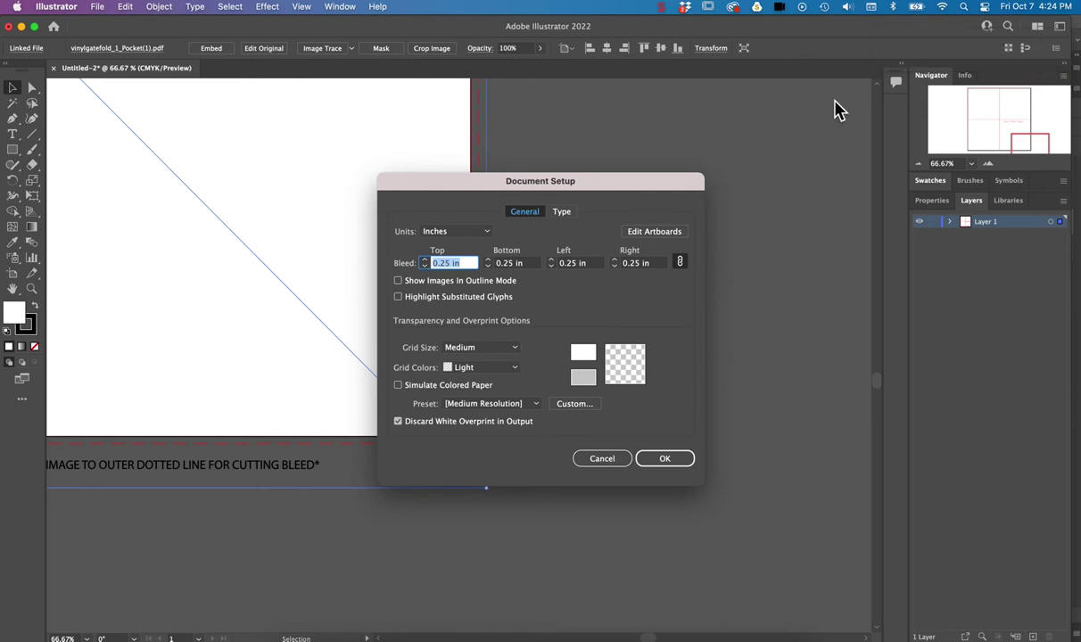
text(0.125)
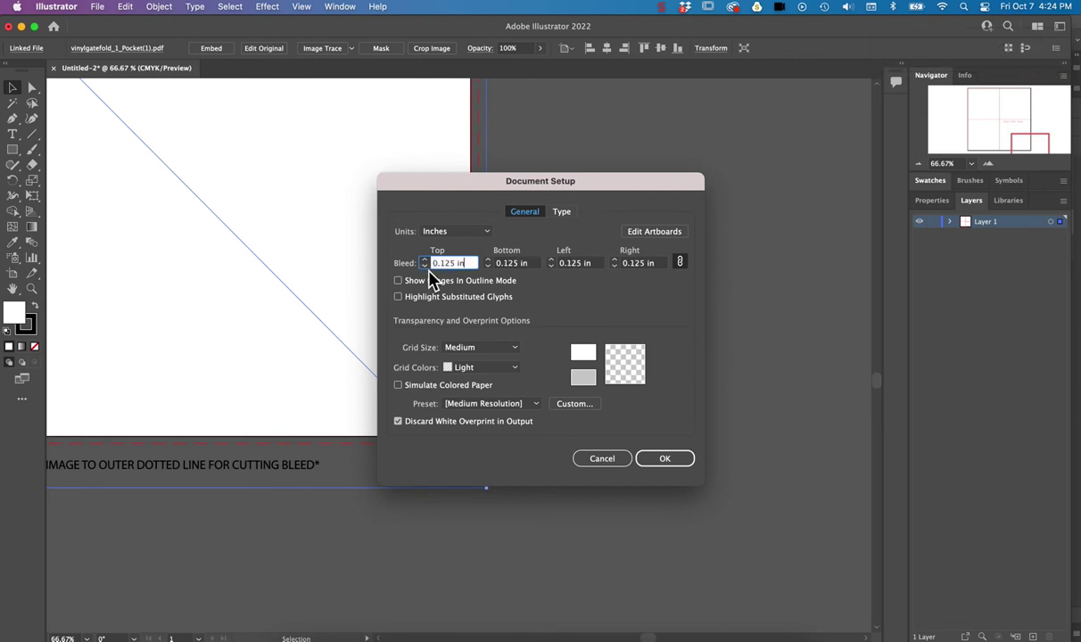
click(667, 460)
click(665, 460)
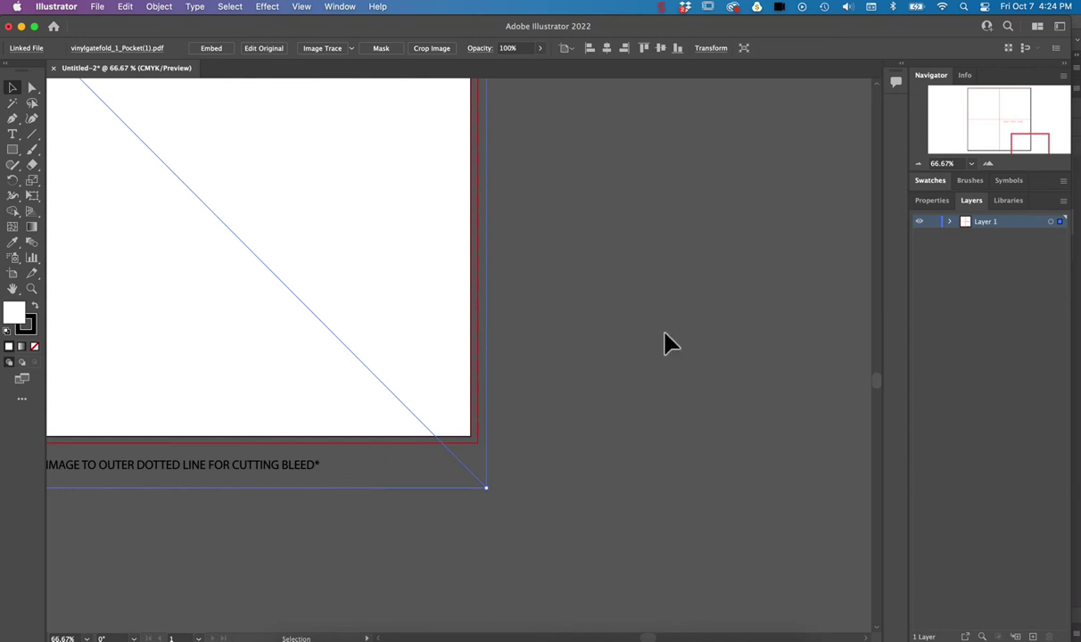
- Briefly toggle outline view, then zoom out to 25% and centre the full gatefold artboard
super+click(919, 222)
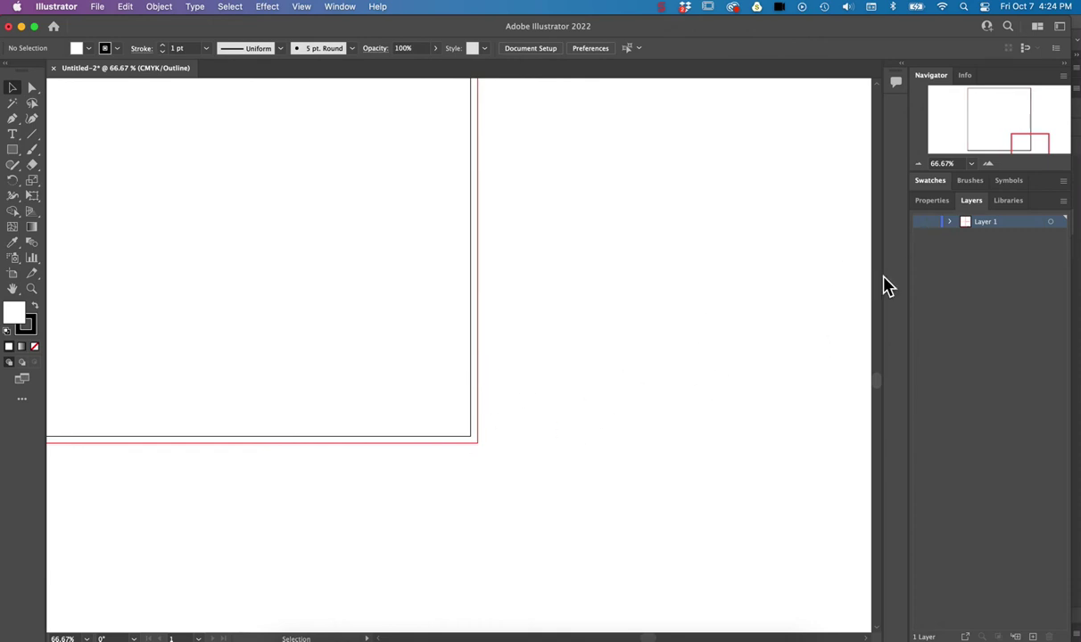
super+click(922, 223)
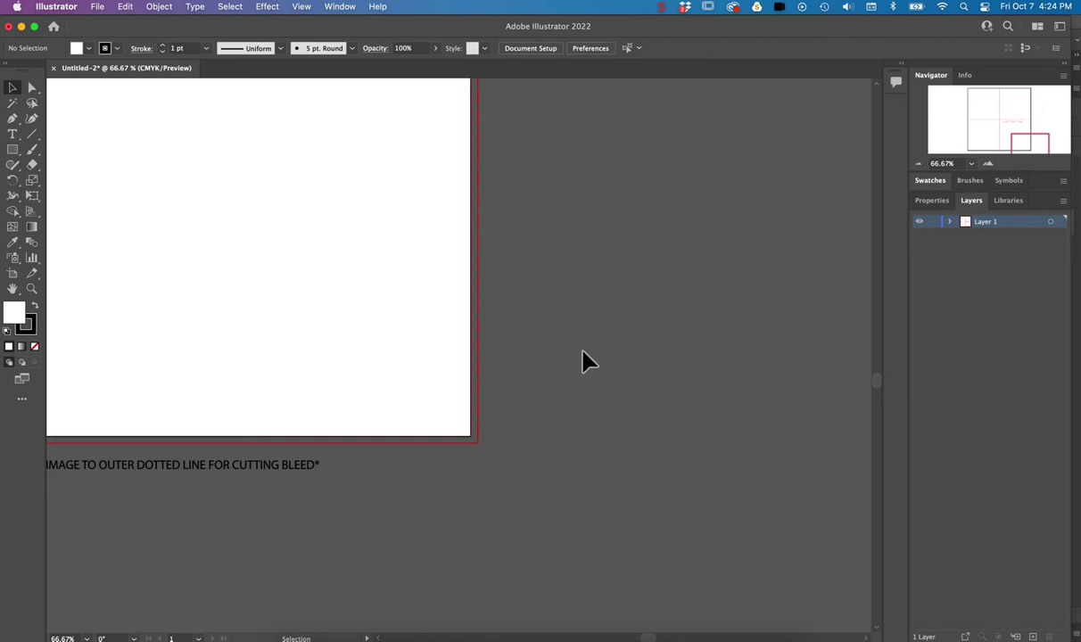
scroll(584, 373, left, 10)
scroll(584, 374, down, 2)
scroll(584, 374, left, 10)
scroll(584, 374, down, 2)
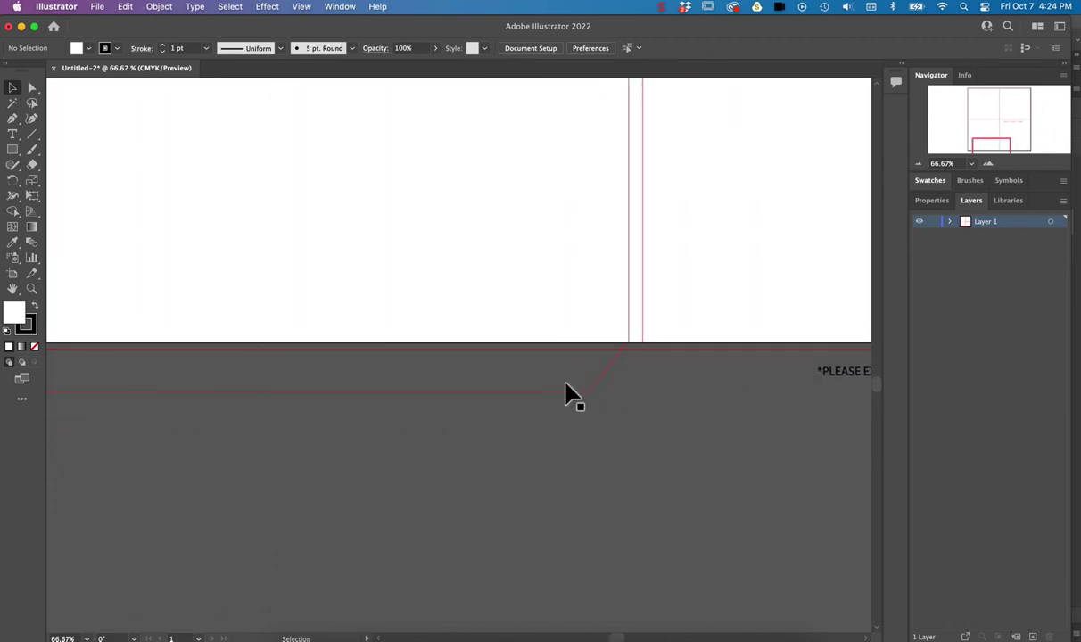
key(super+minus)
key(super+minus)
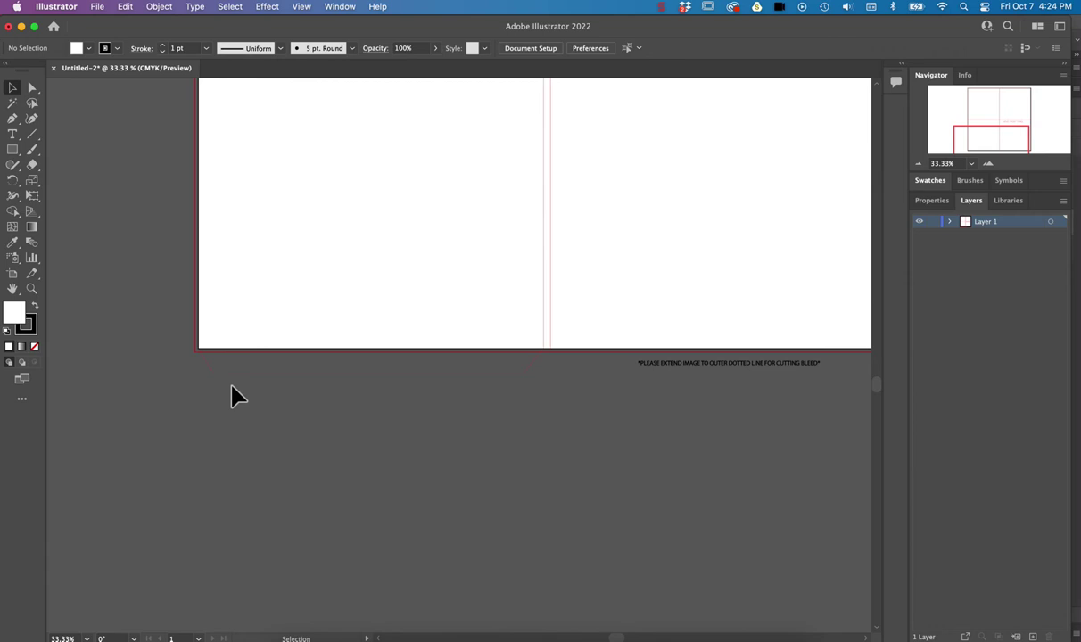
key(super+minus)
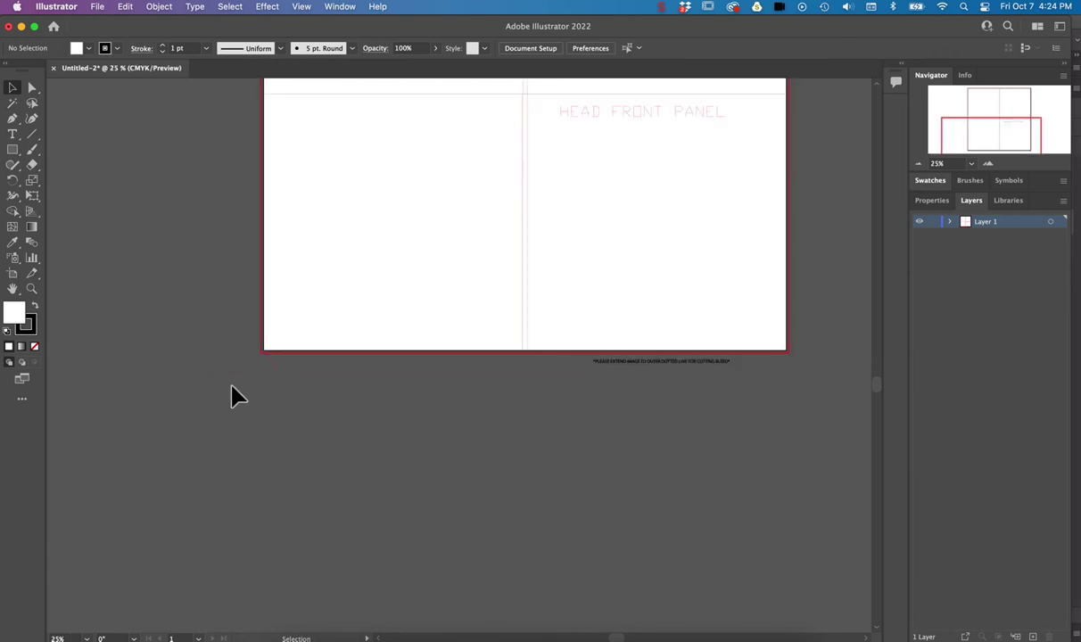
scroll(228, 314, up, 3)
scroll(230, 314, right, 3)
scroll(230, 314, up, 3)
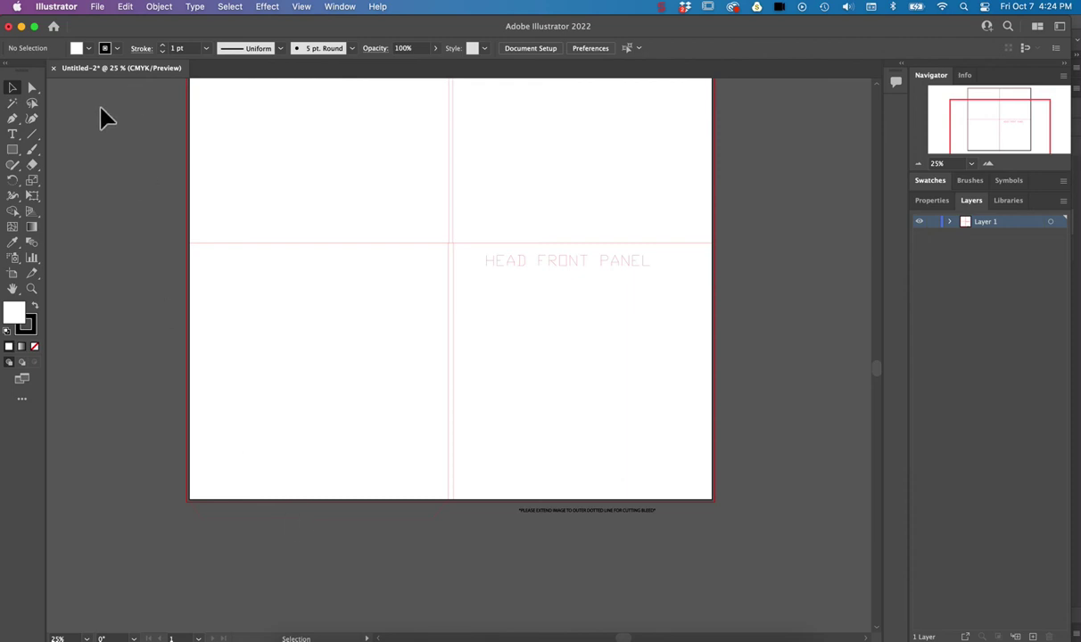
- Load vinylgatefoldExample.psd from the images folder, ready for placing
click(98, 12)
click(132, 245)
click(526, 93)
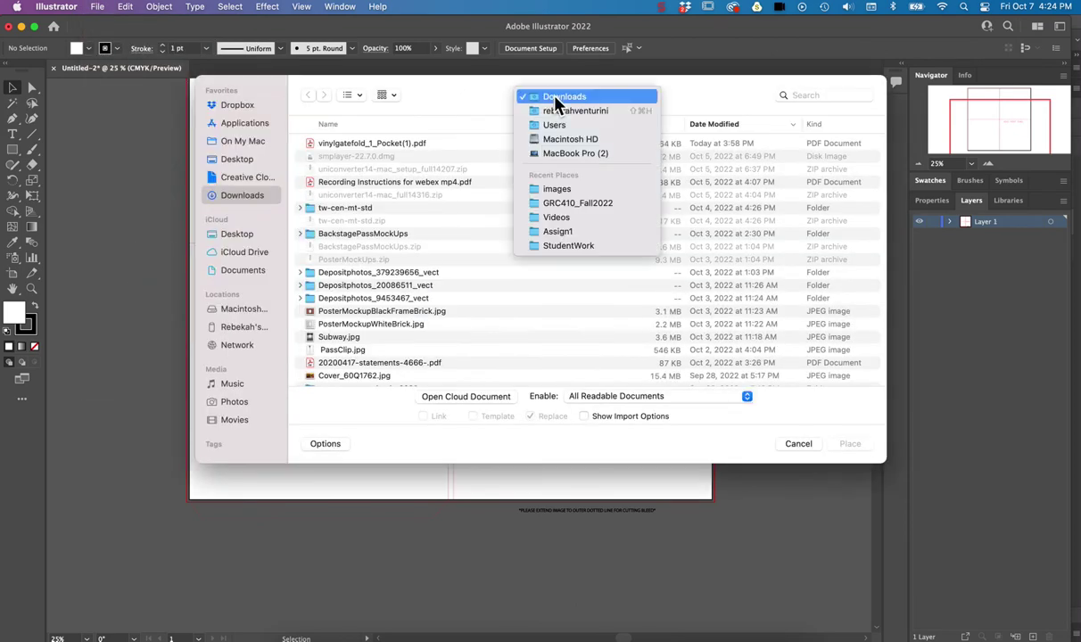
click(514, 189)
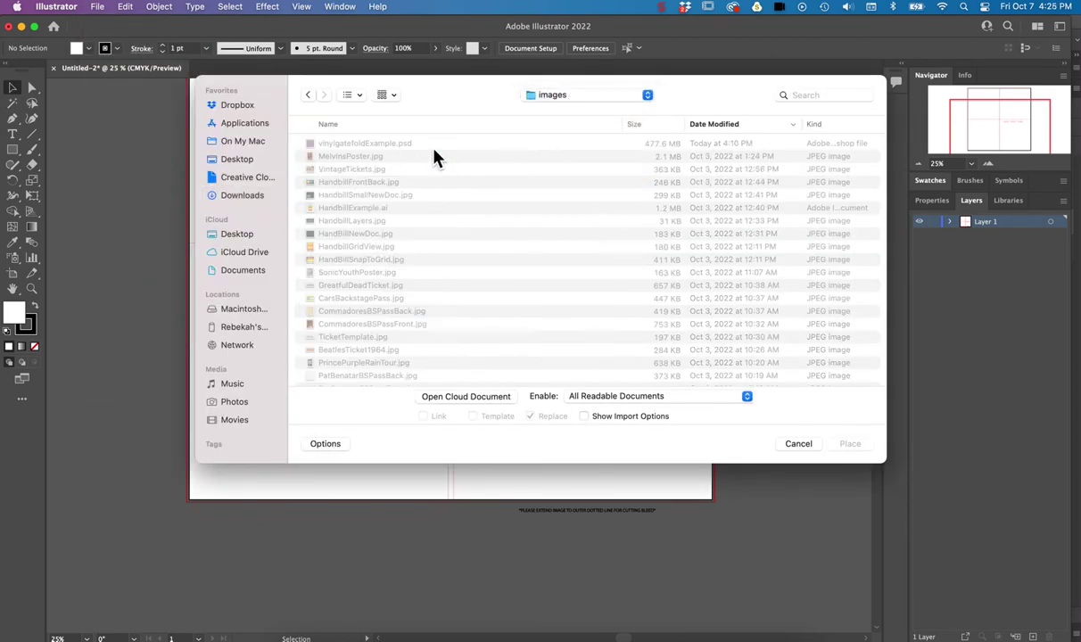
double_click(434, 148)
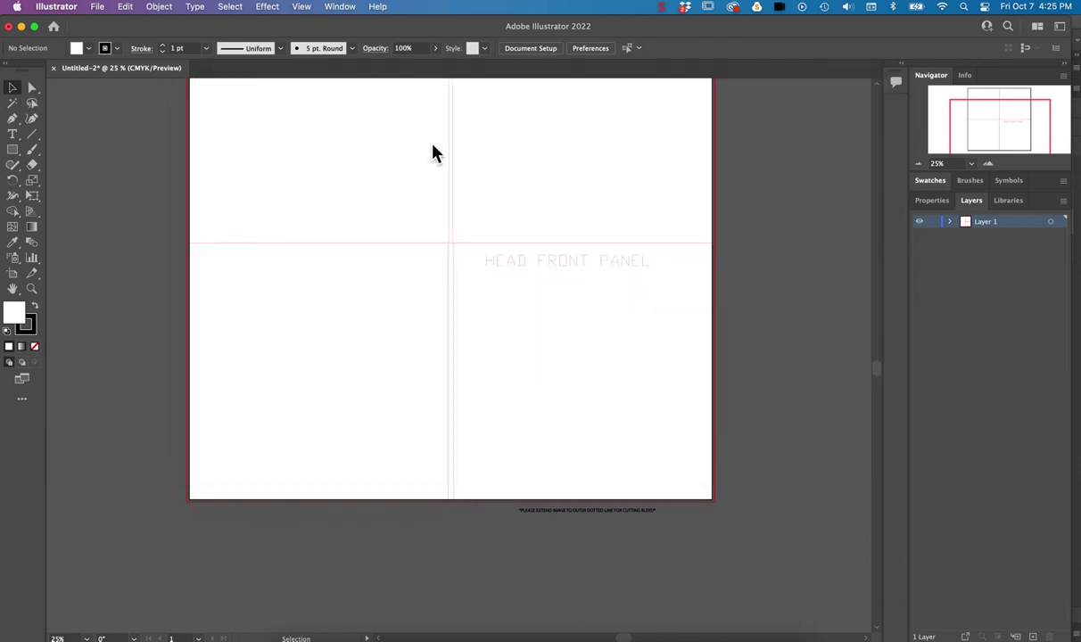
scroll(315, 188, up, 5)
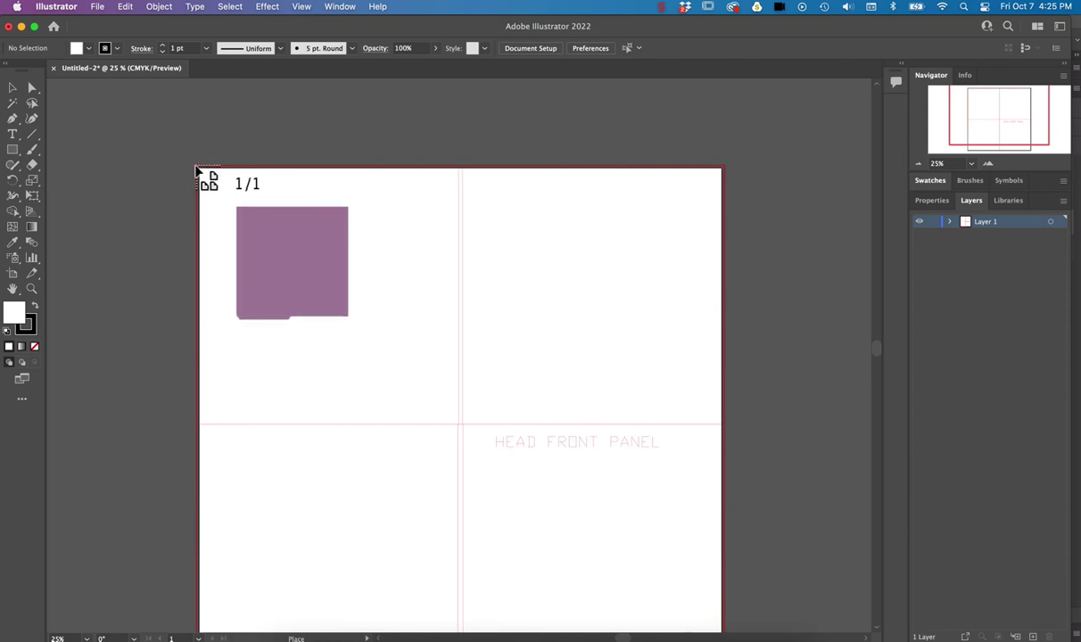
- Place the purple design at the top-left bleed corner and inspect each corner zoomed in
click(196, 168)
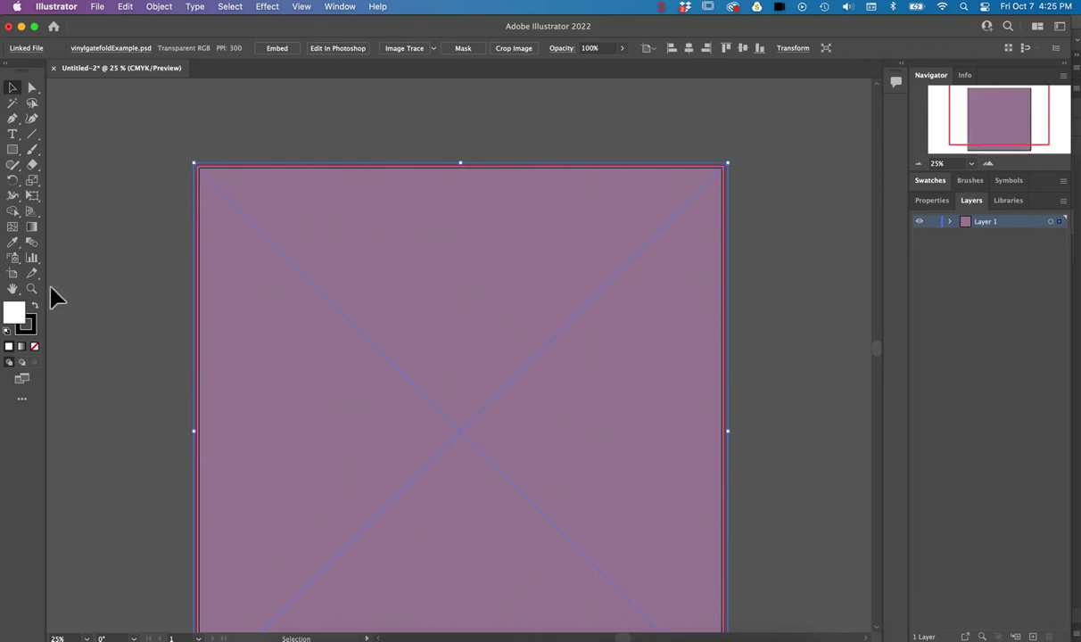
click(31, 288)
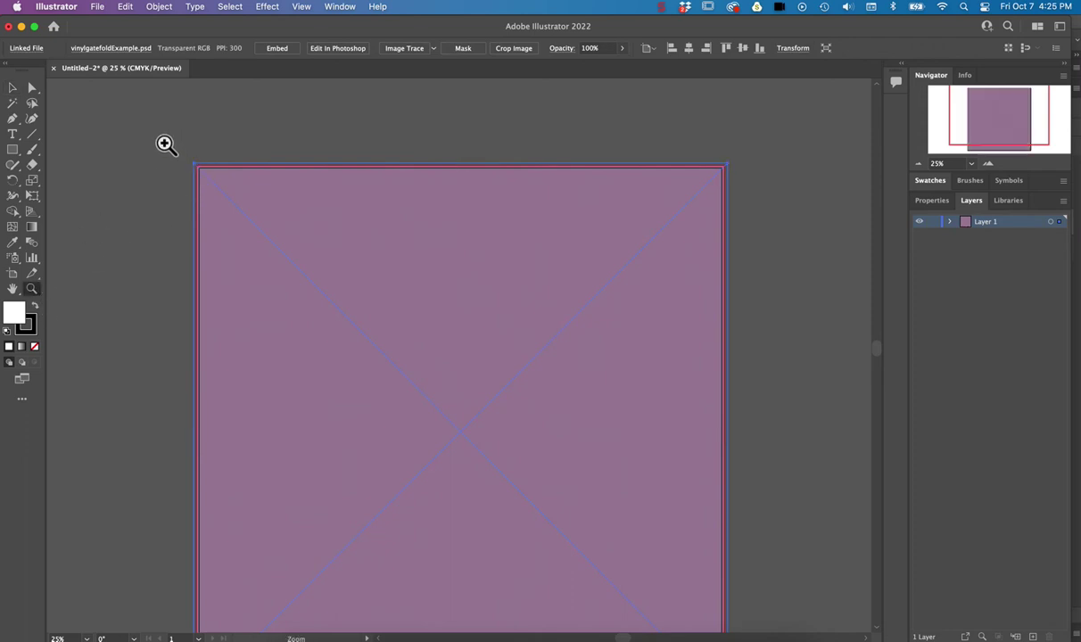
drag(167, 143, 321, 277)
drag(183, 169, 338, 304)
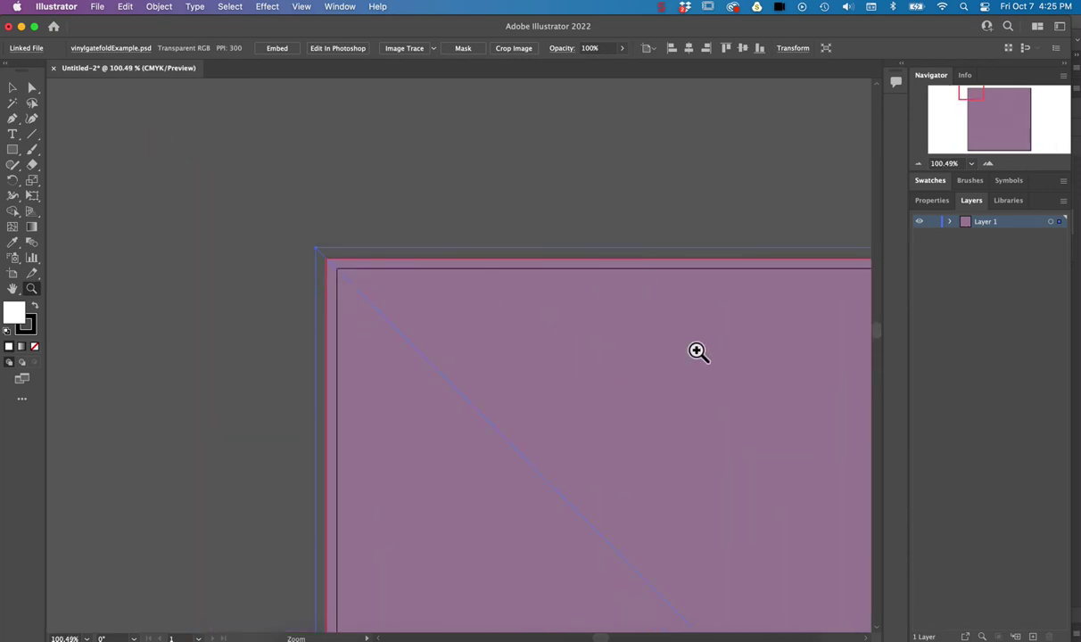
drag(976, 96, 1035, 99)
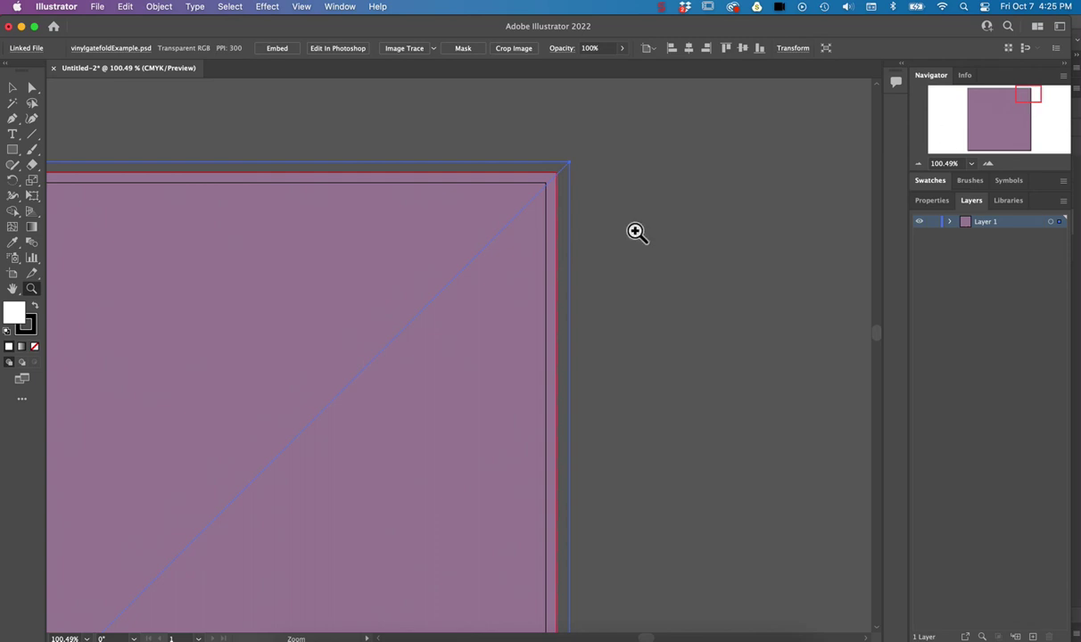
click(1037, 151)
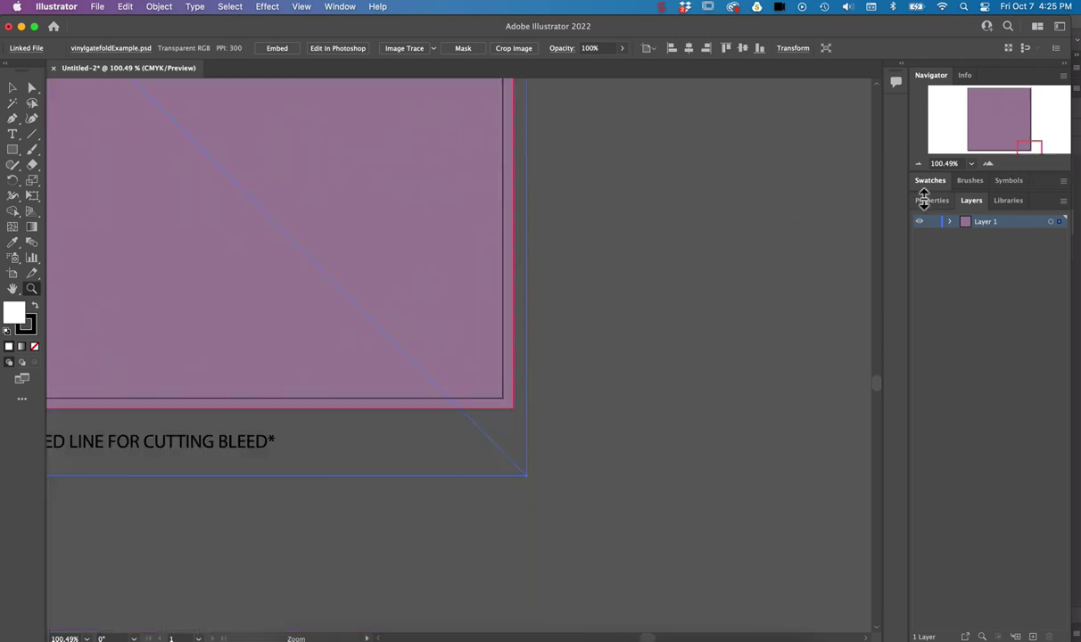
click(971, 152)
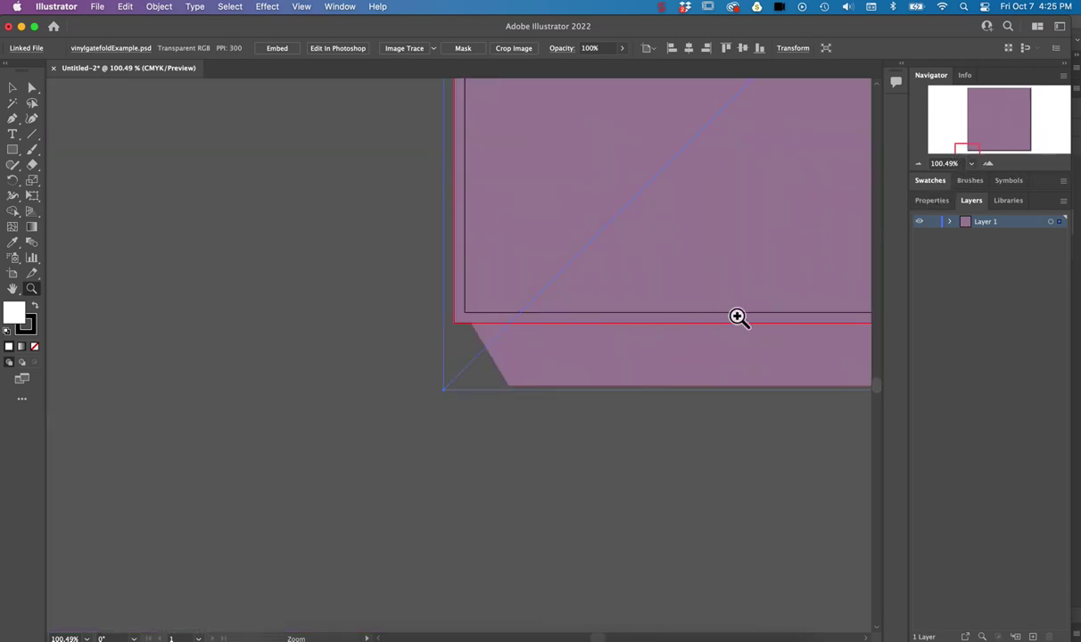
drag(724, 319, 727, 318)
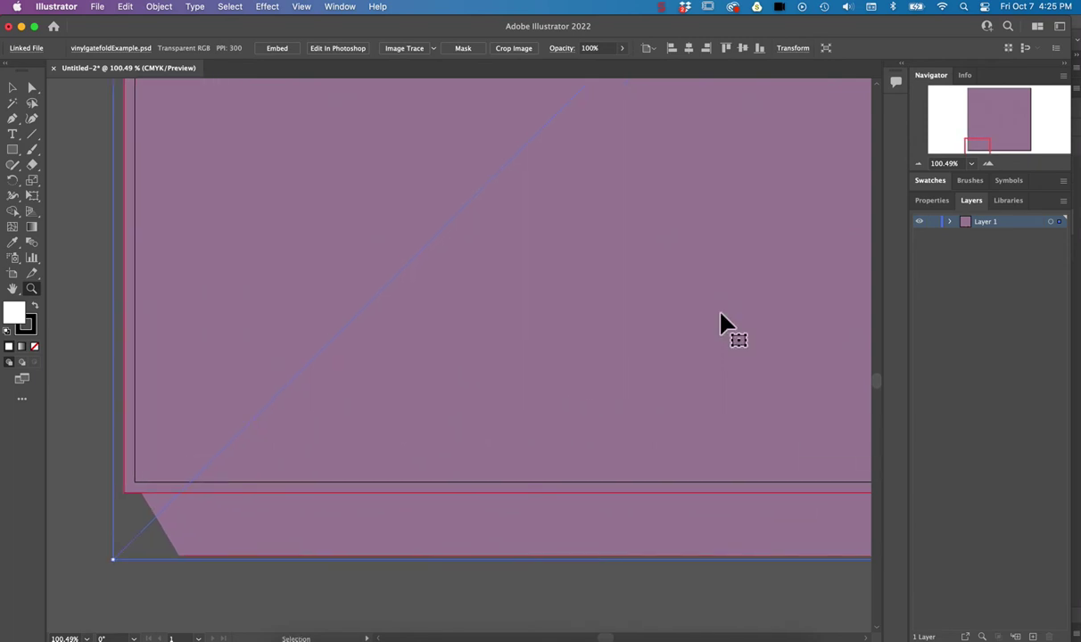
- Fit the whole artboard in the window and deselect the placed image
key(super+0)
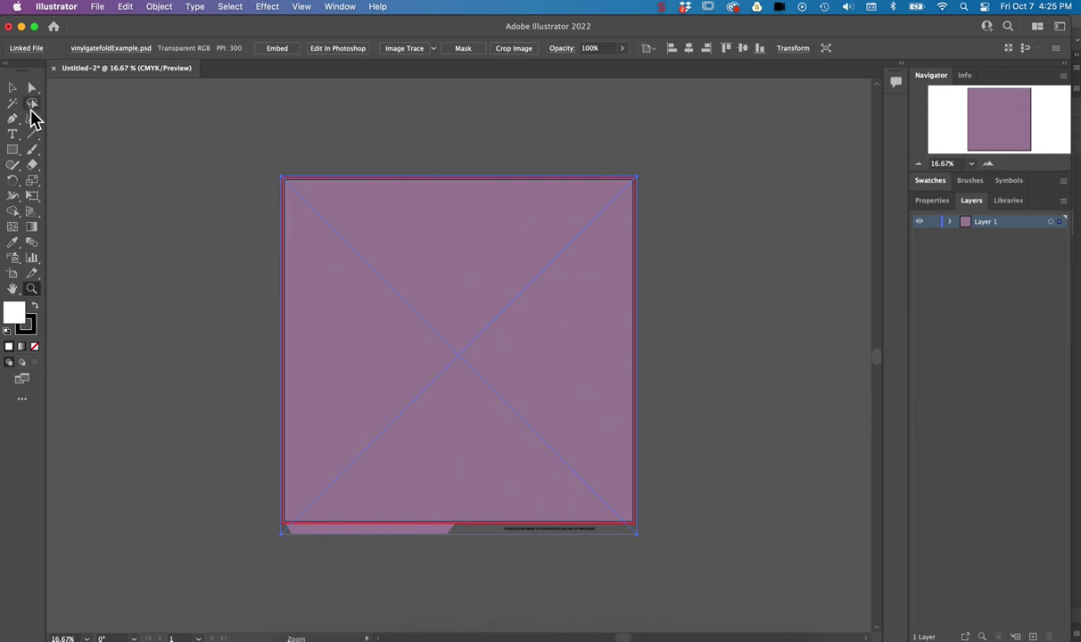
click(13, 87)
click(151, 165)
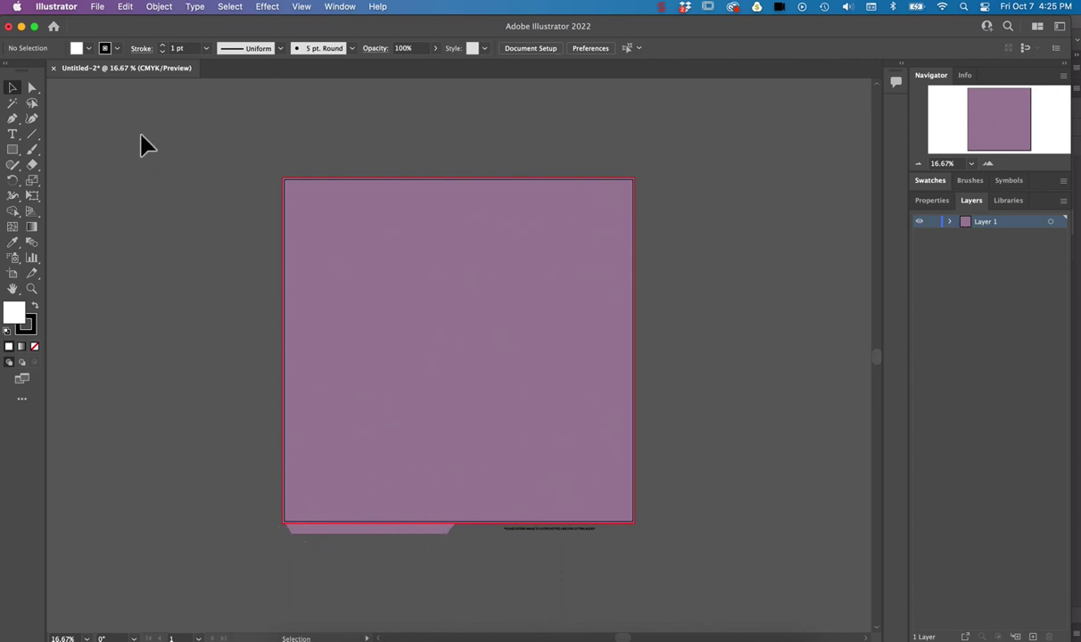
click(96, 7)
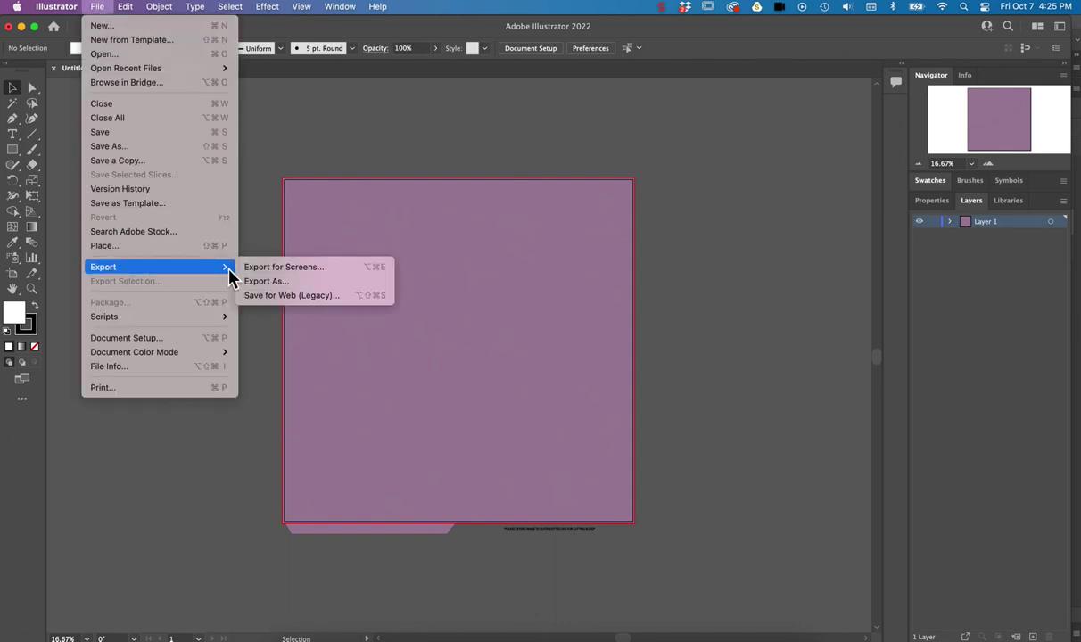
click(180, 153)
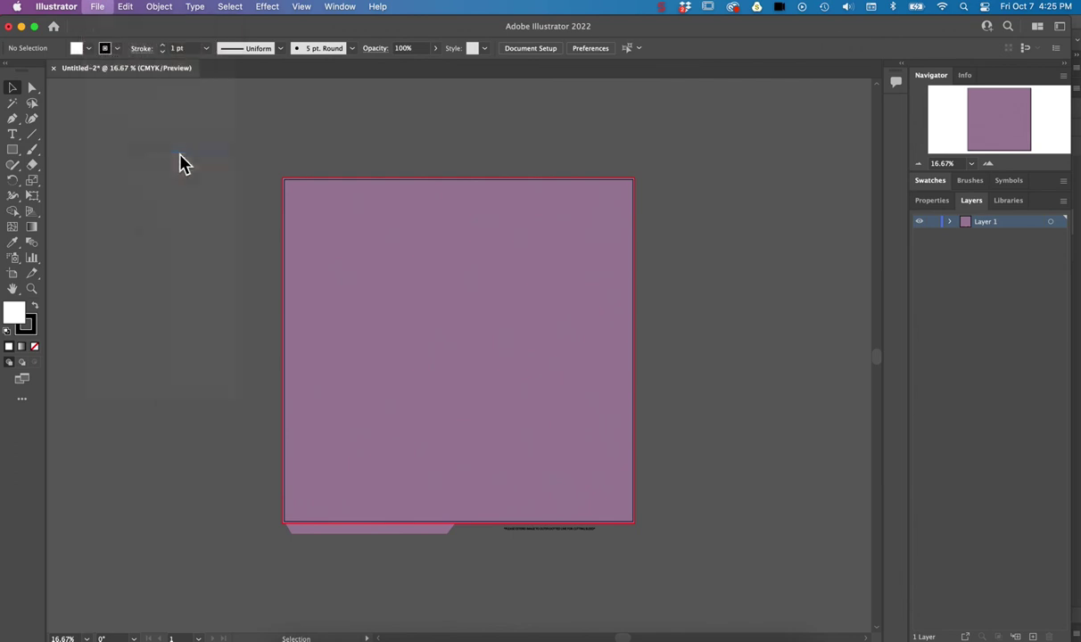
click(605, 456)
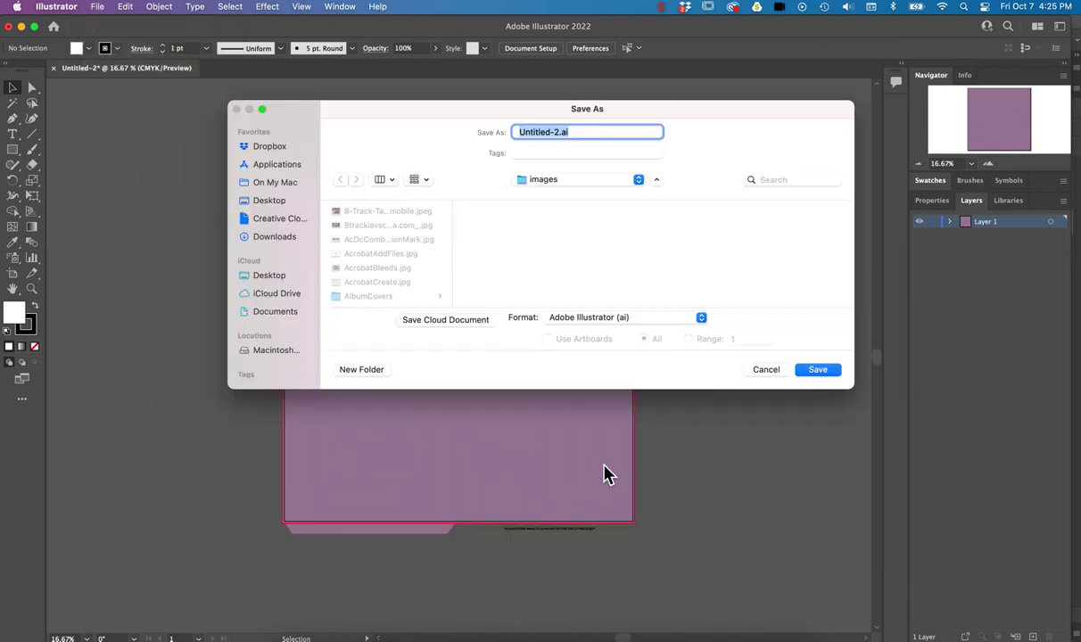
click(598, 318)
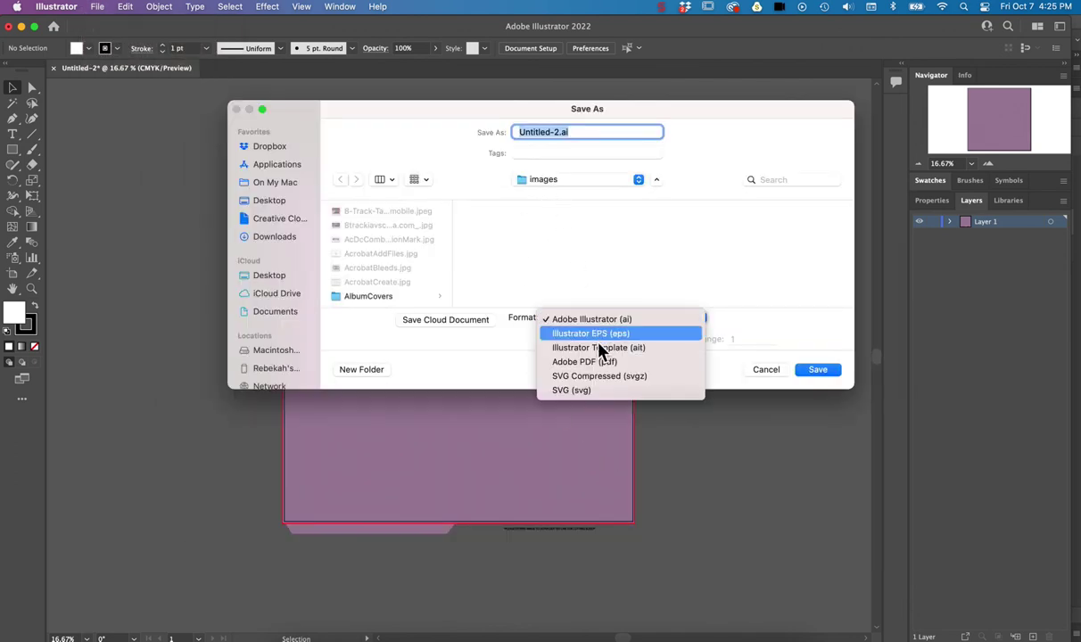
click(603, 362)
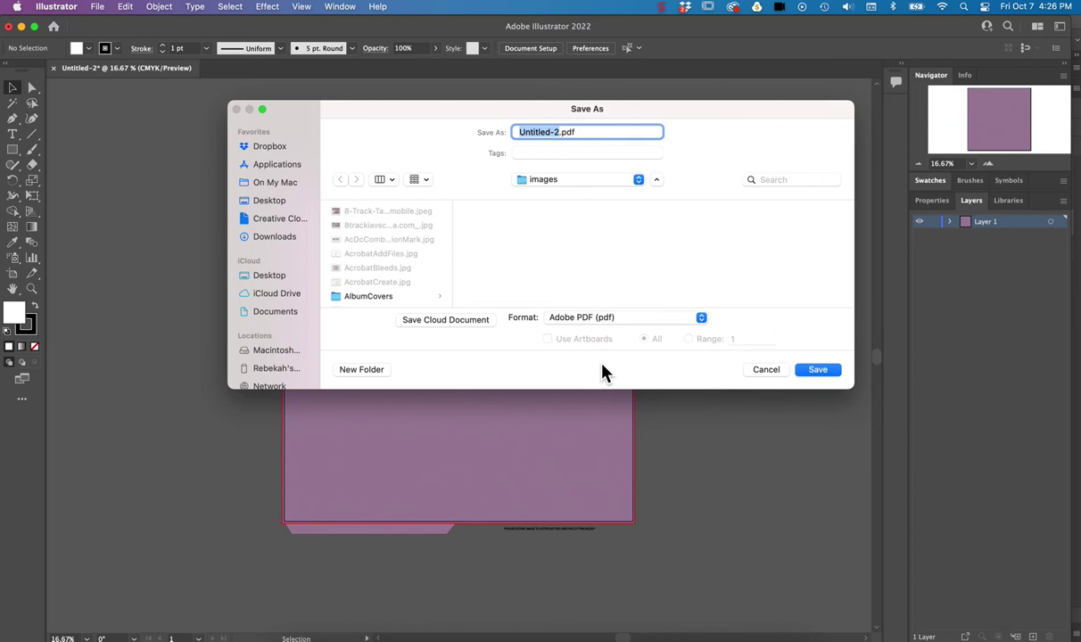
click(821, 370)
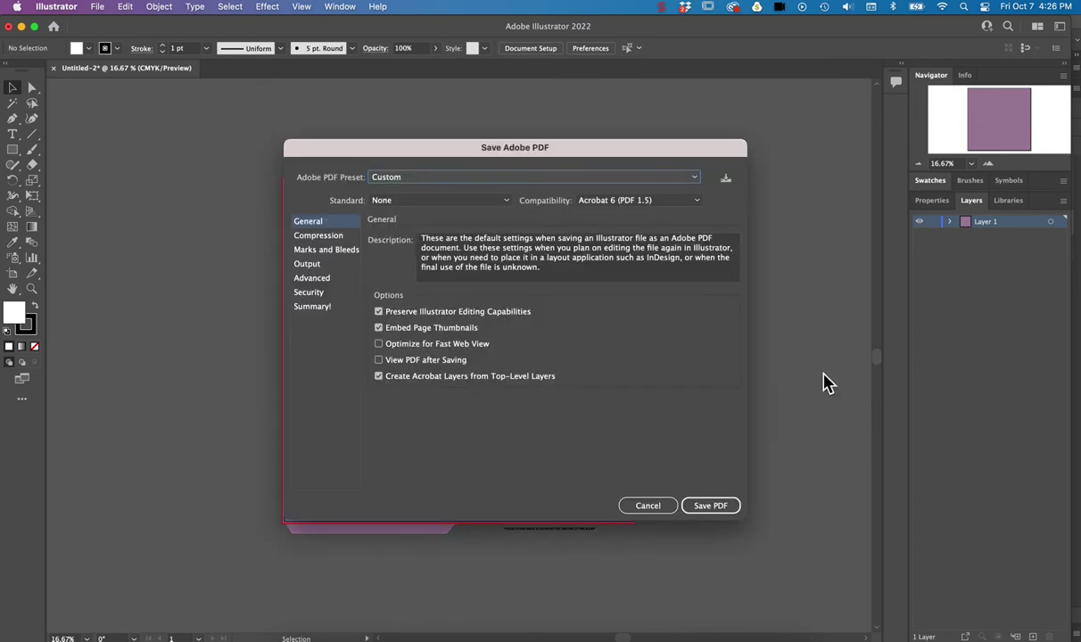
click(571, 177)
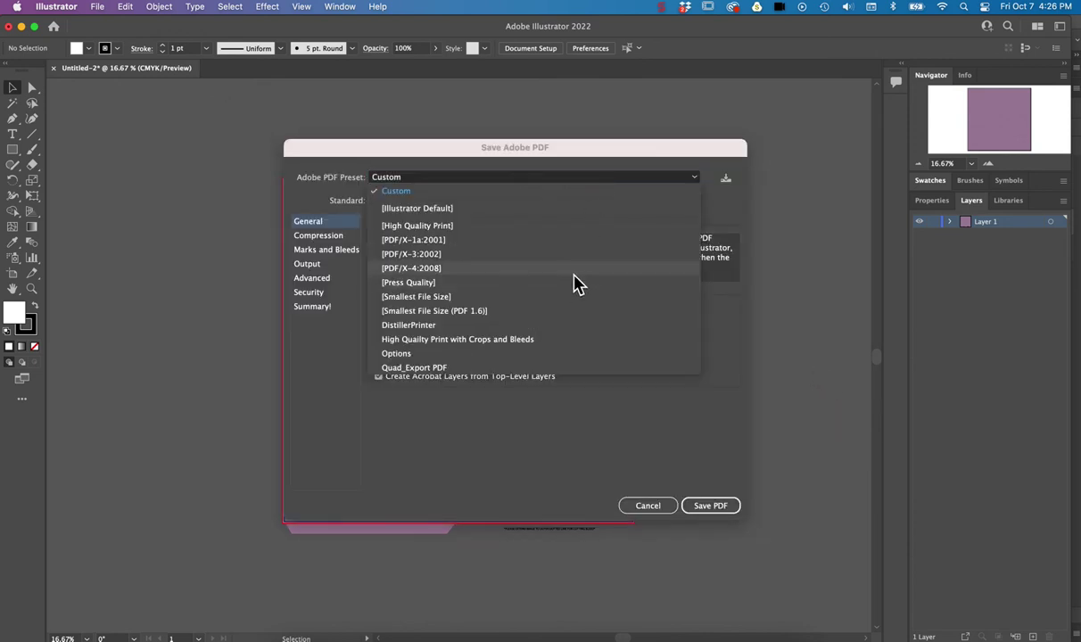
click(575, 270)
click(350, 256)
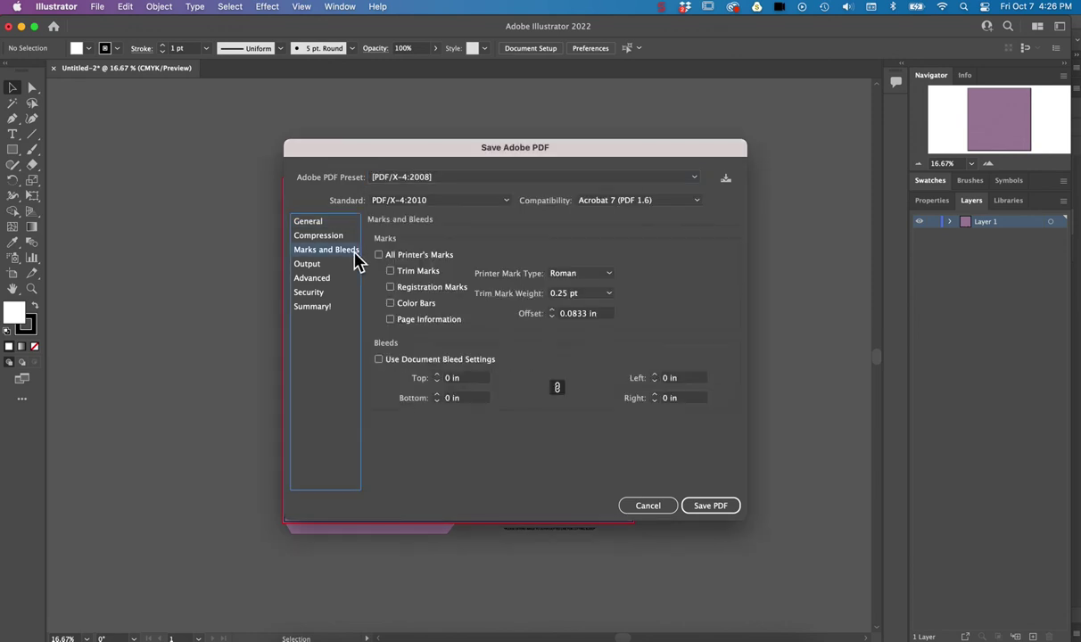
click(378, 256)
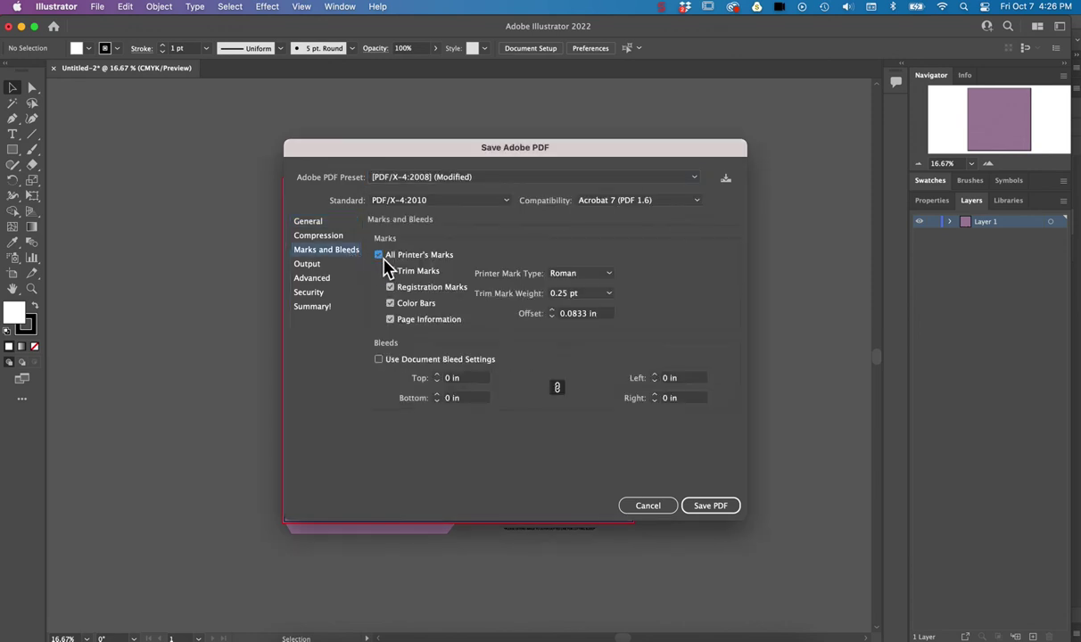
click(378, 359)
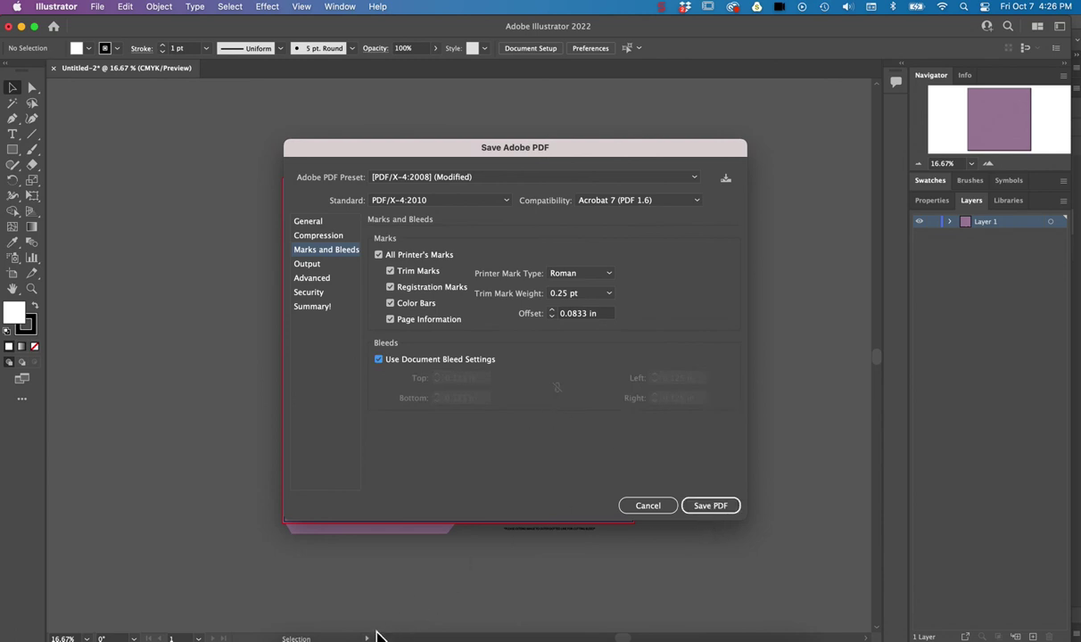
click(644, 506)
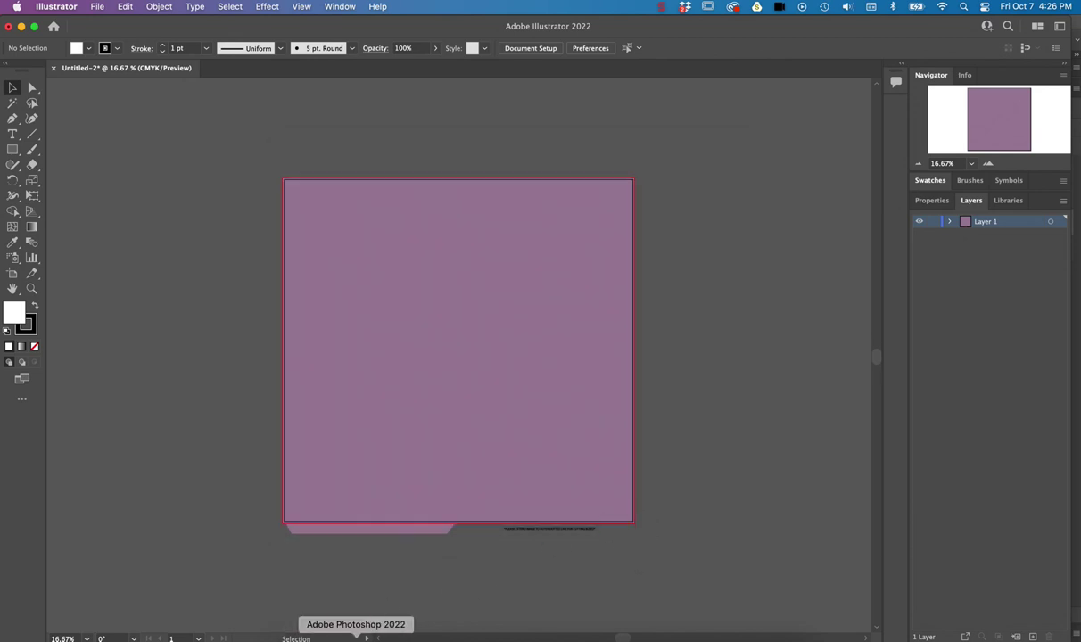
- Watch the Firefox bleed tutorial, then cycle through Illustrator and Photoshop to Snagit
click(323, 635)
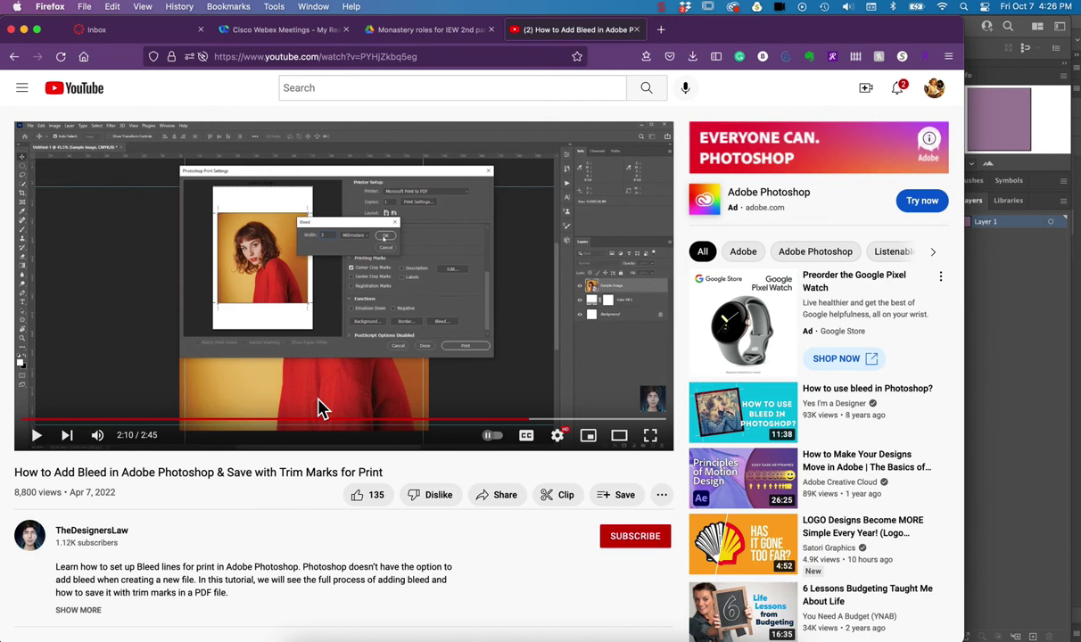
click(342, 635)
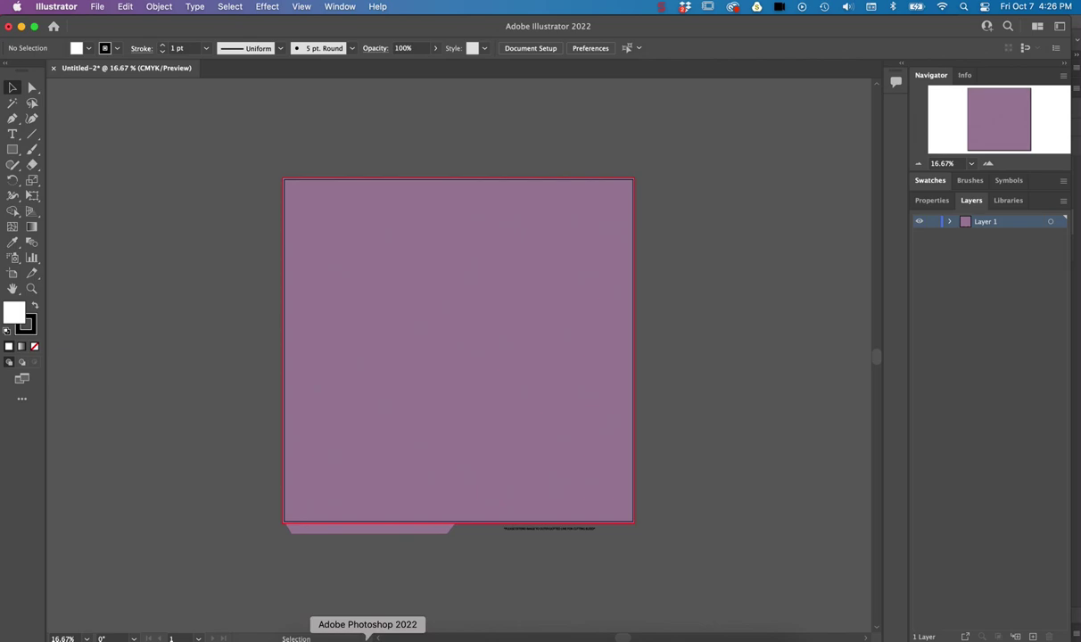
click(367, 637)
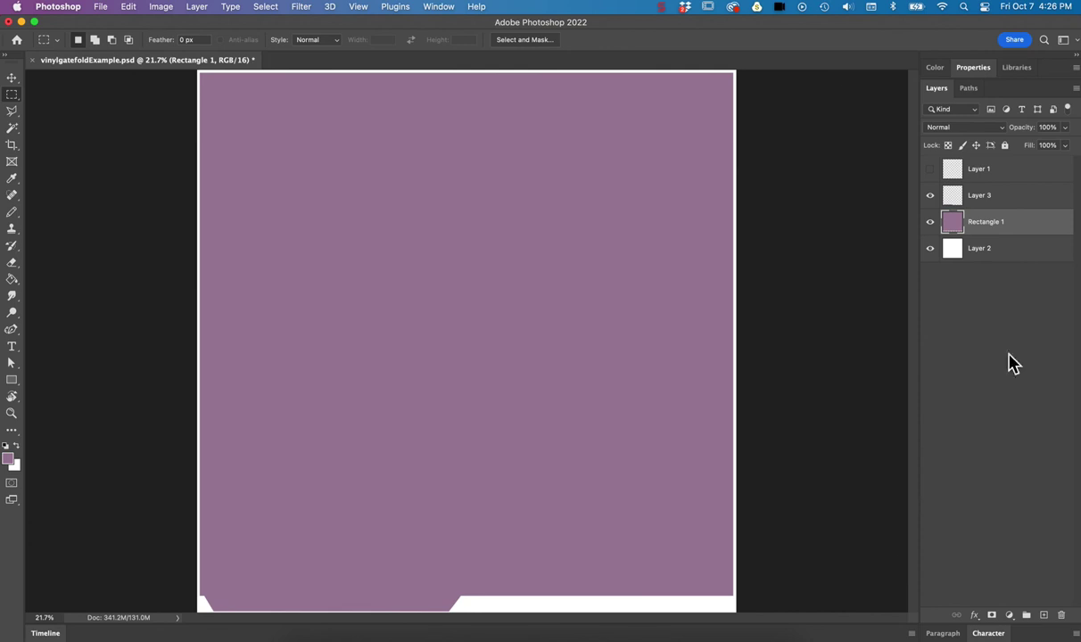
click(748, 637)
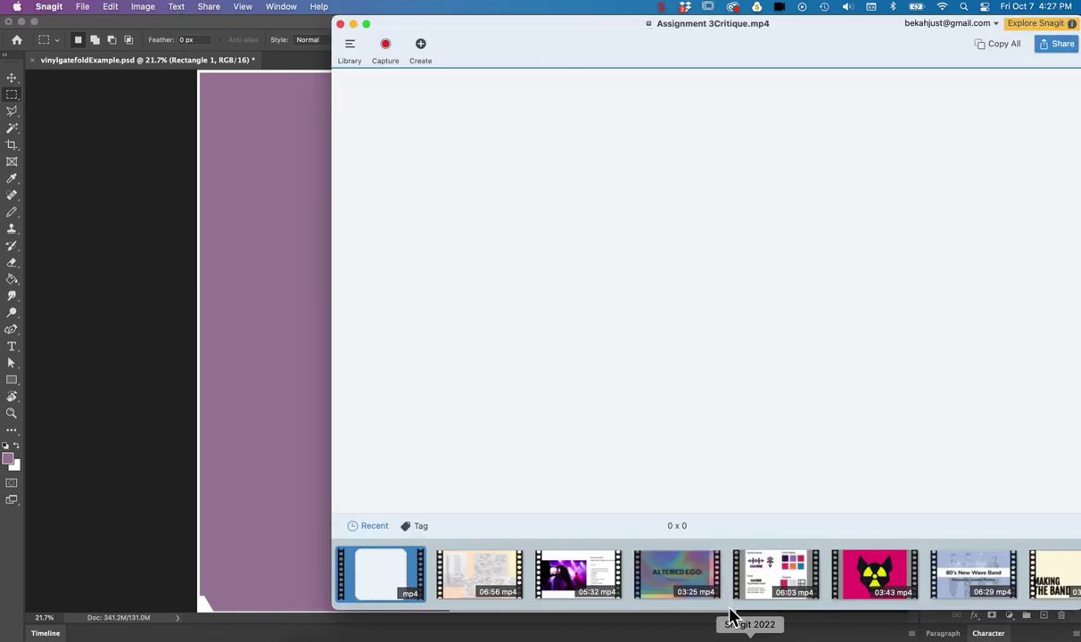